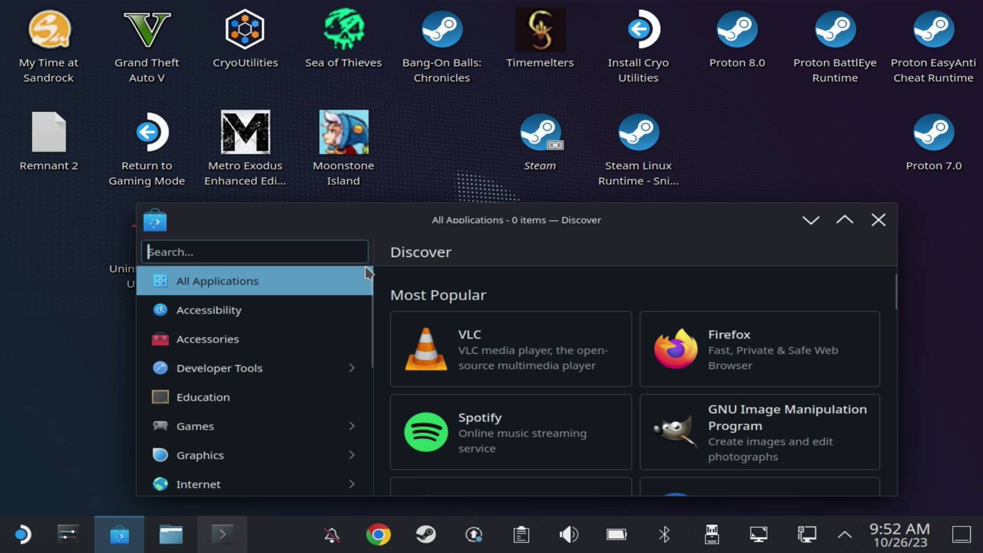
- Install chiaki4deck from Discover and search 'chi' in the application launcher
{"action": "type", "text": "chiaki"}
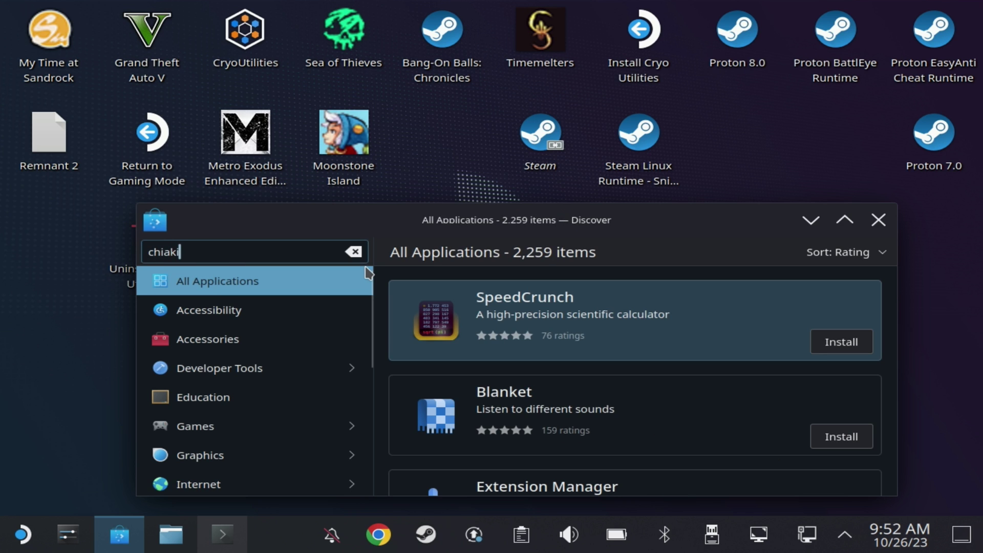
{"action": "type", "text": "4deck"}
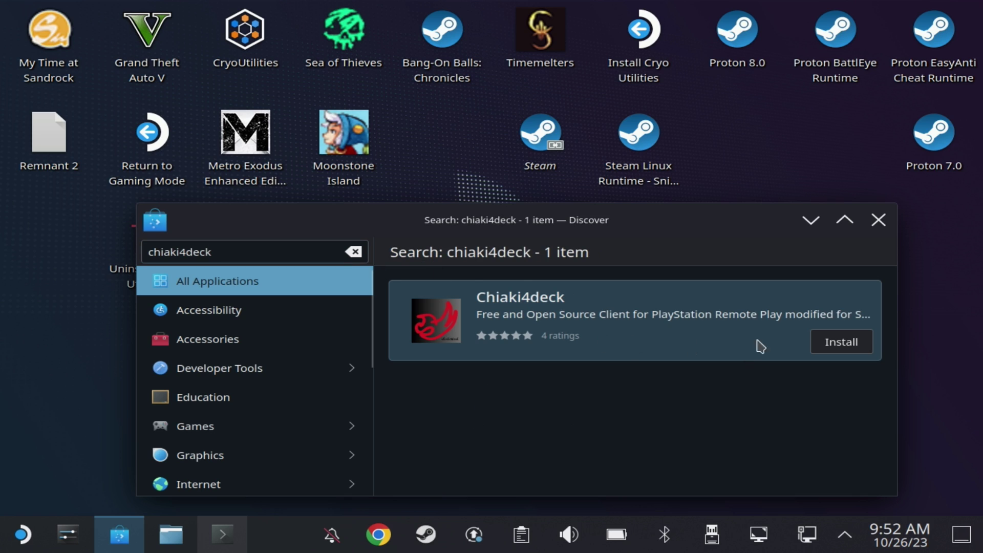
{"action": "left_click", "coordinate": [819, 339]}
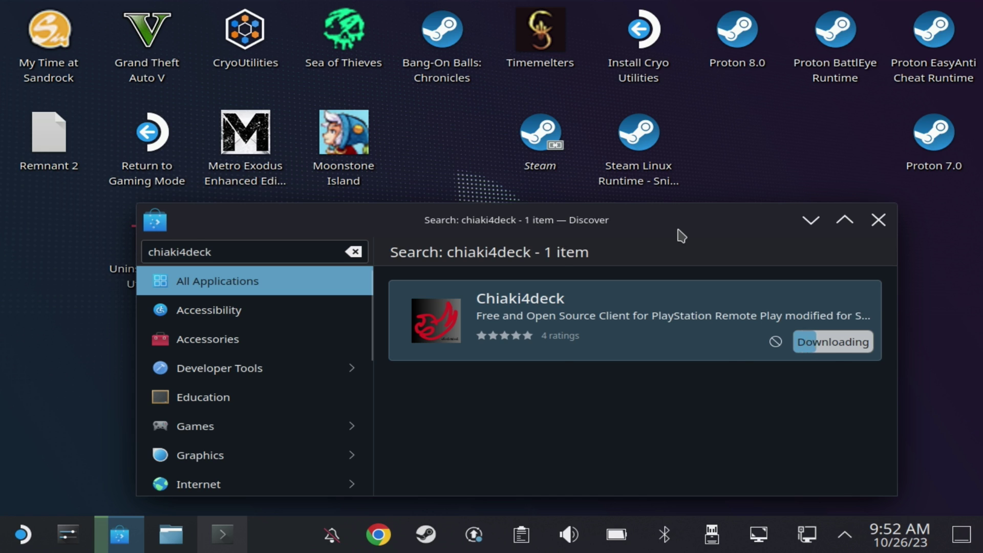
{"action": "key", "text": "super"}
{"action": "type", "text": "chi"}
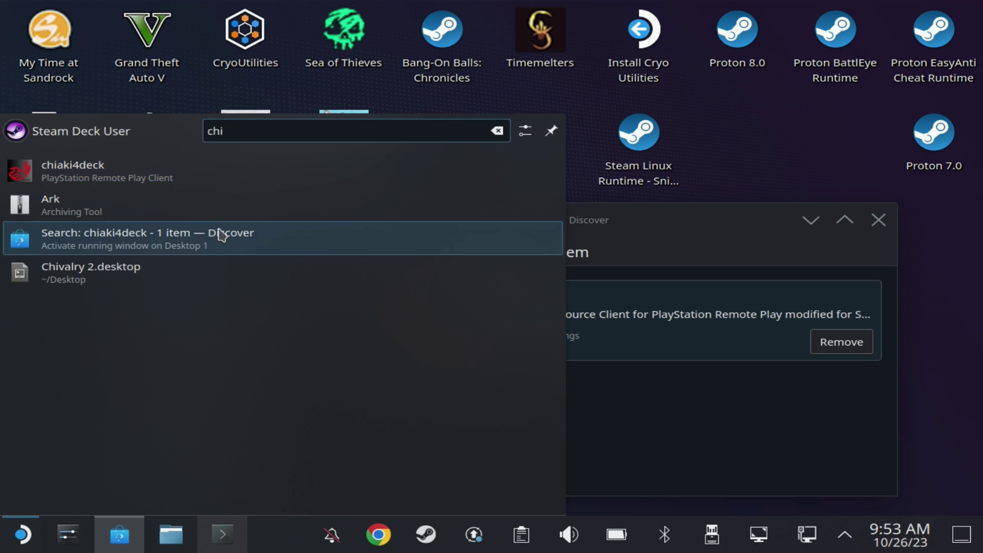
- Launch chiaki4deck, then open the PS5's System settings page
{"action": "left_click", "coordinate": [209, 182]}
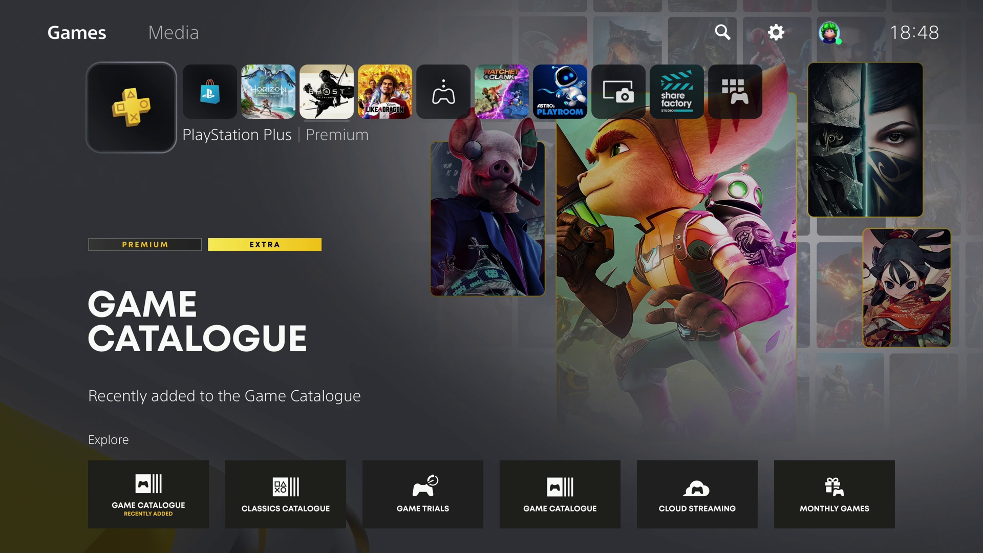
{"action": "key", "text": "Up"}
{"action": "key", "text": "Right"}
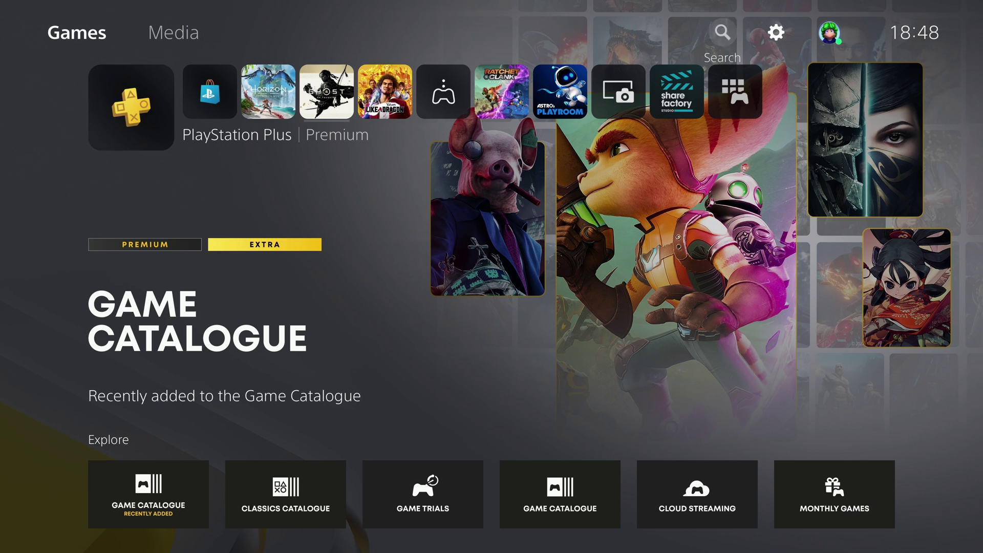
{"action": "key", "text": "Right"}
{"action": "key", "text": "Return"}
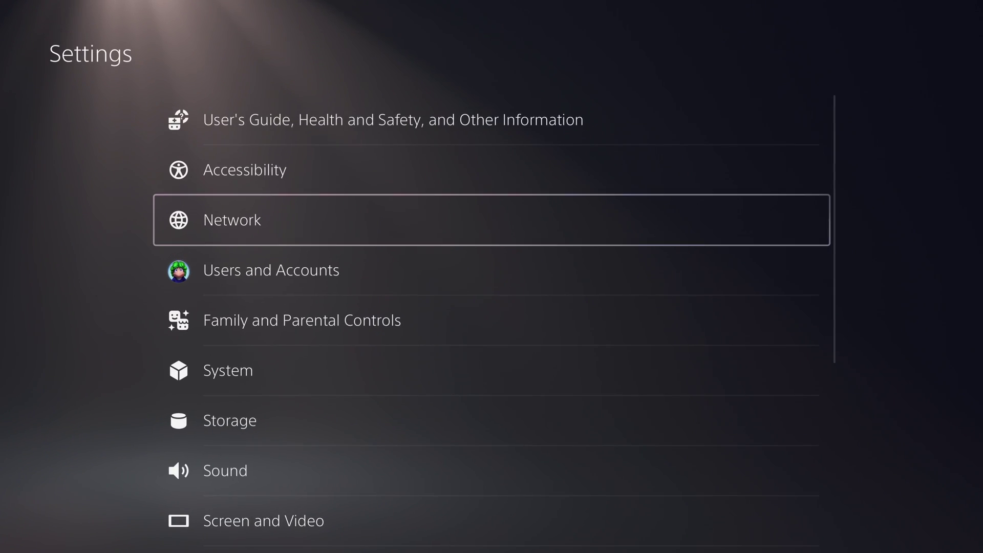
{"action": "key", "text": "Down"}
{"action": "key", "text": "Down"}
{"action": "key", "text": "Down"}
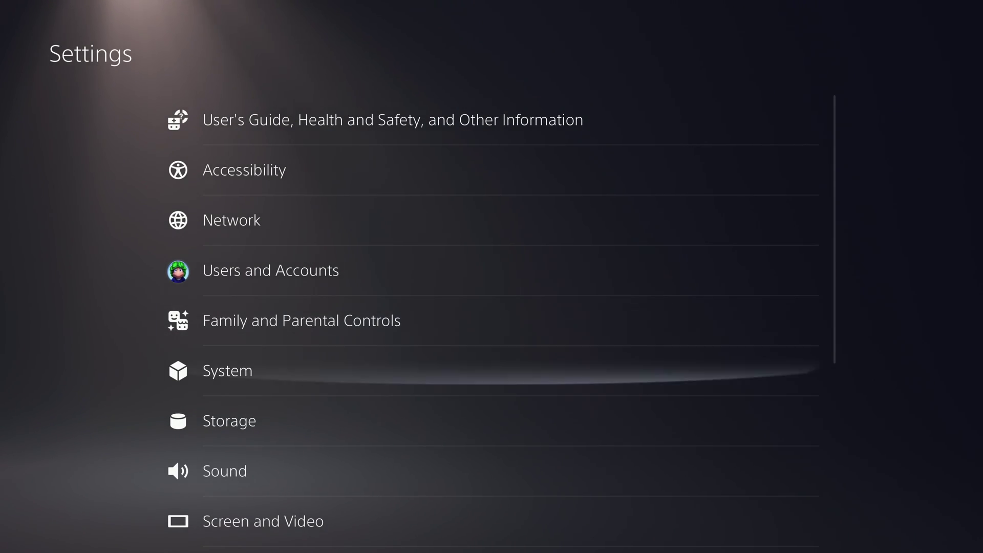
{"action": "key", "text": "Return"}
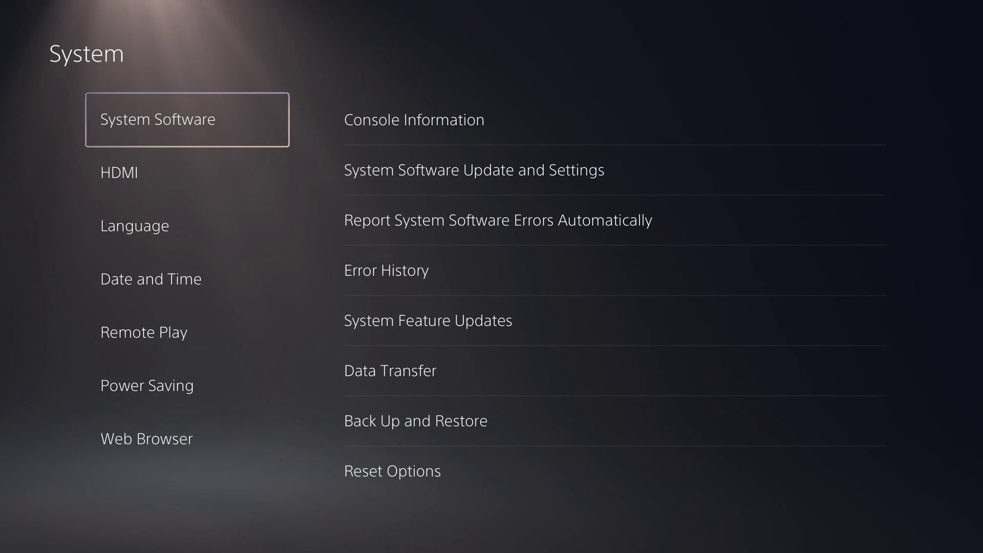
- Enable Remote Play on the PS5 and start Link Device to show a pairing number
{"action": "key", "text": "Down"}
{"action": "key", "text": "Down"}
{"action": "key", "text": "Down"}
{"action": "key", "text": "Down"}
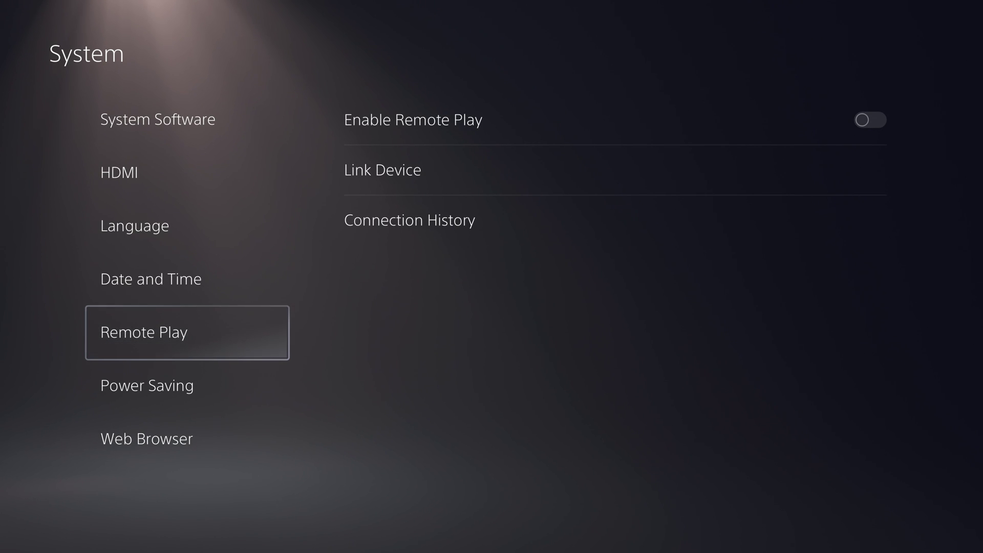
{"action": "key", "text": "Right"}
{"action": "key", "text": "Return"}
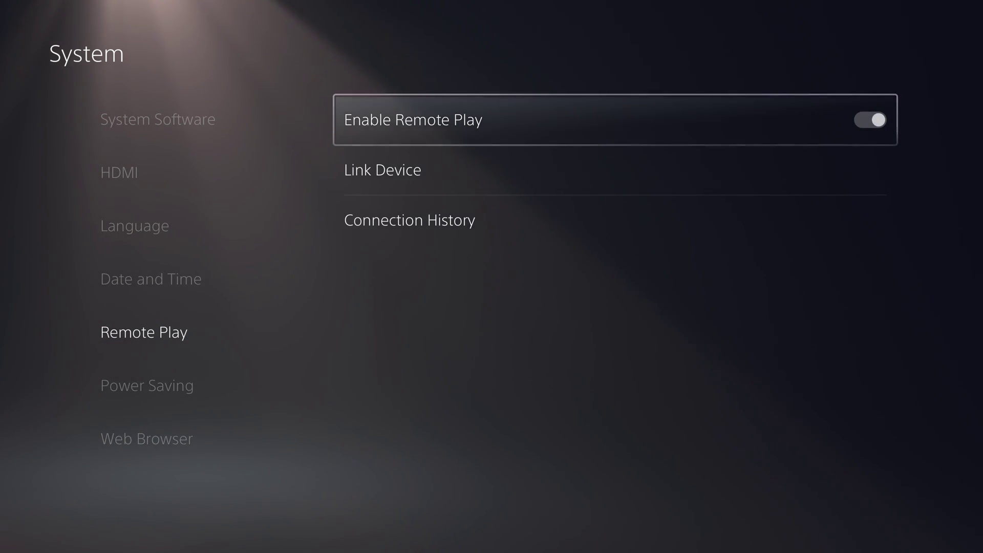
{"action": "key", "text": "Down"}
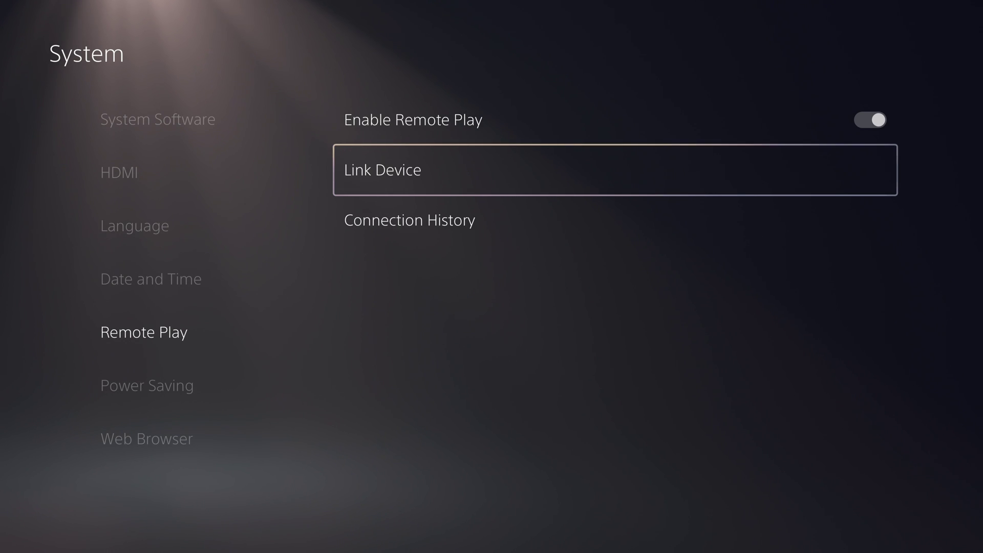
{"action": "key", "text": "Return"}
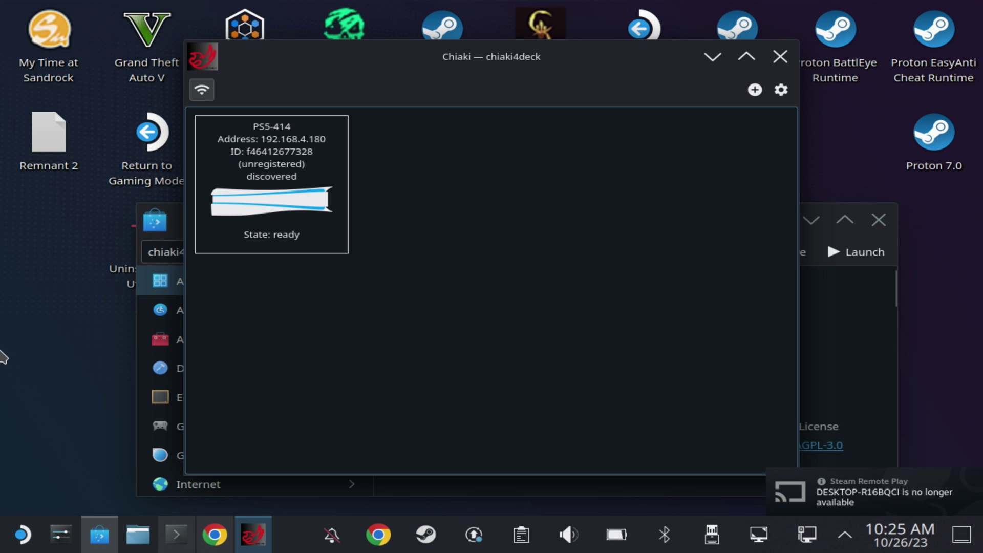
- Open the Register Console form for PS5-414 and focus its PSN Account-ID field
{"action": "left_click", "coordinate": [256, 208]}
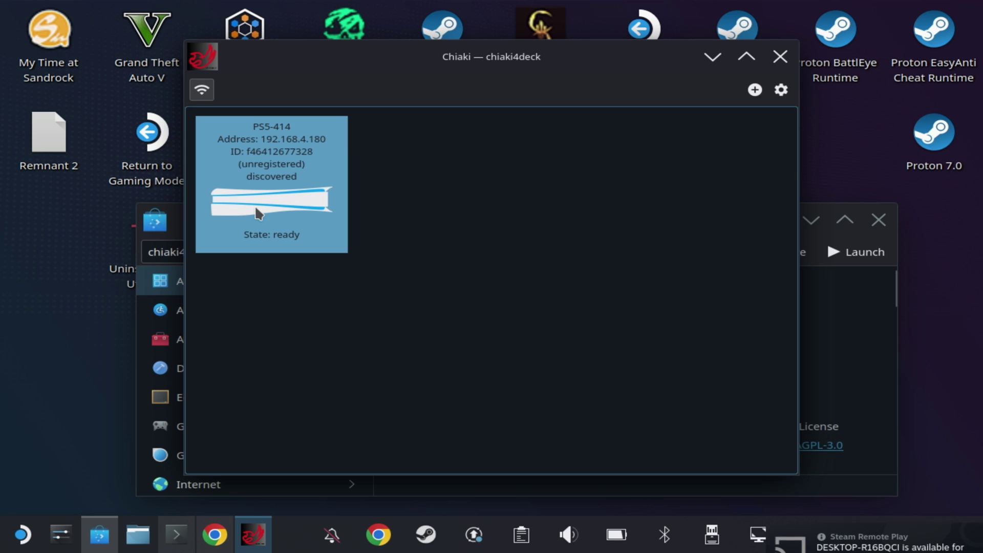
{"action": "double_click", "coordinate": [311, 215]}
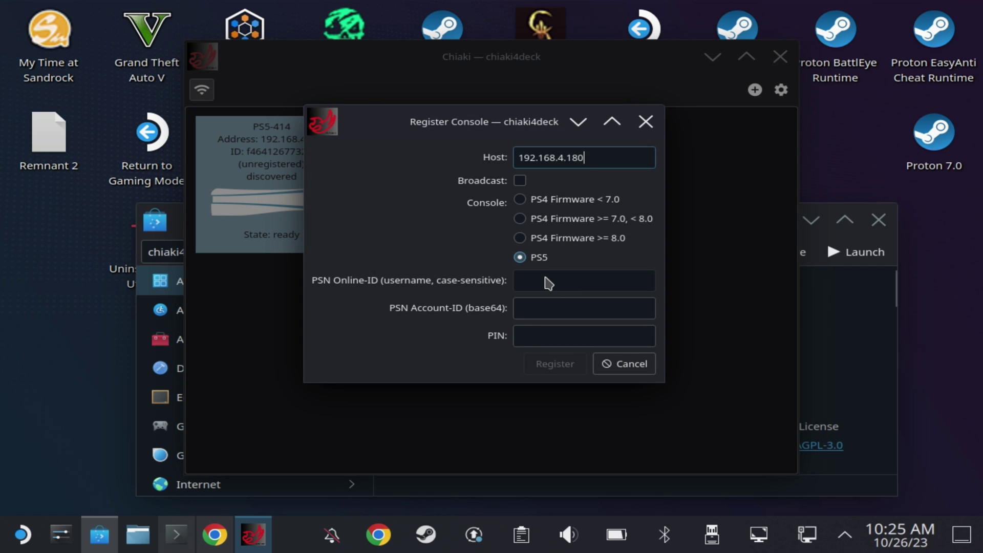
{"action": "left_click", "coordinate": [541, 313]}
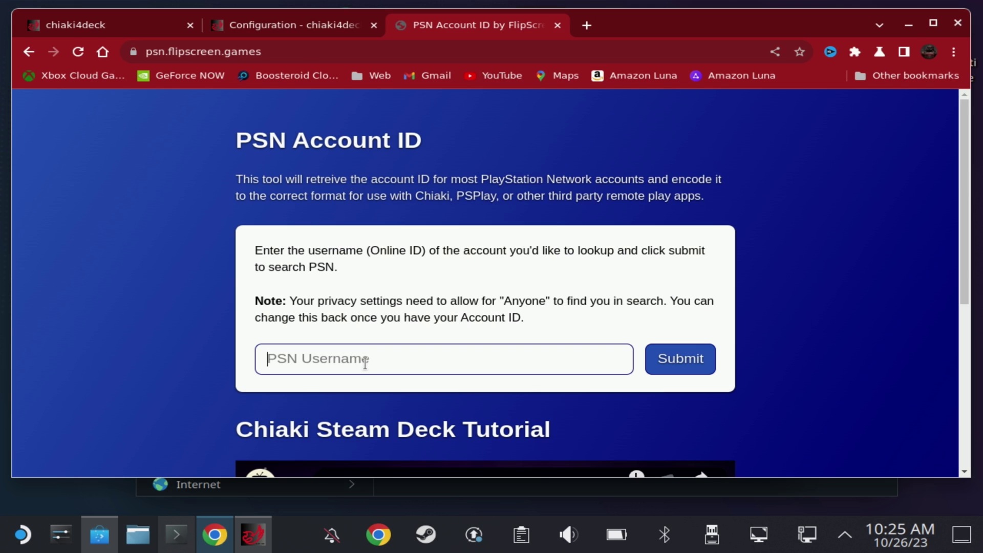
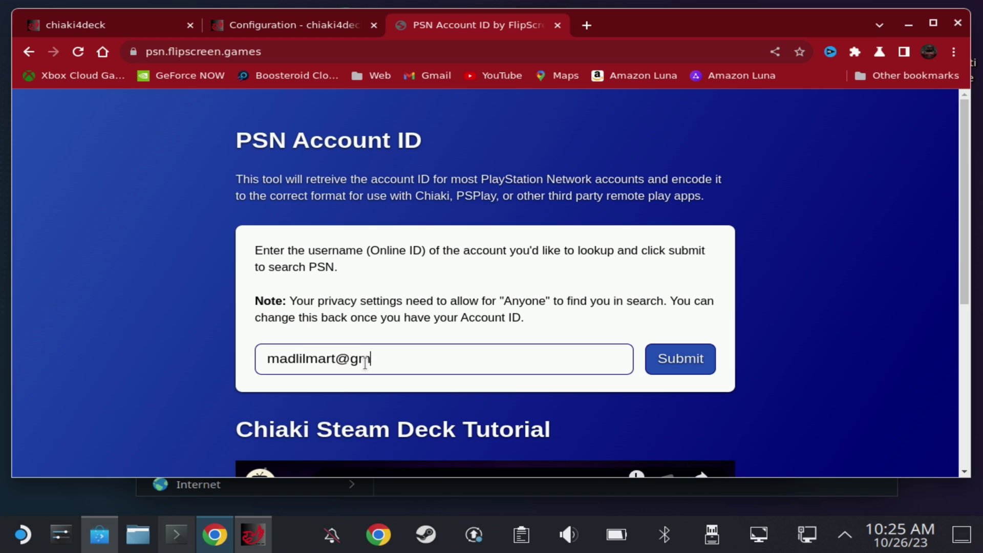
- Look up the PSN username on psn.flipscreen.games and copy the Encoded ID
{"action": "key", "text": "Return"}
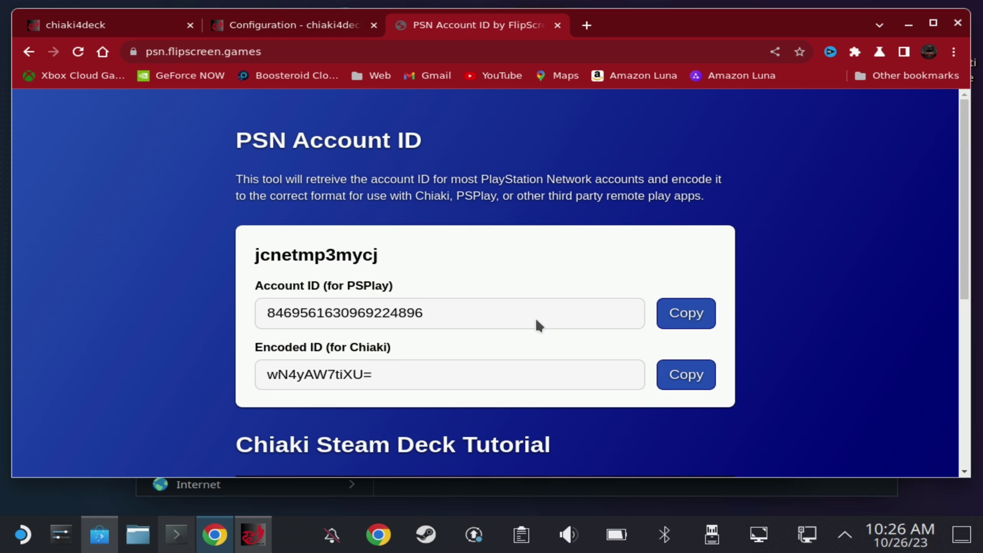
{"action": "left_click", "coordinate": [665, 373]}
- Paste the encoded account ID, enter the Link Device PIN, and attempt registration
{"action": "left_click", "coordinate": [910, 24]}
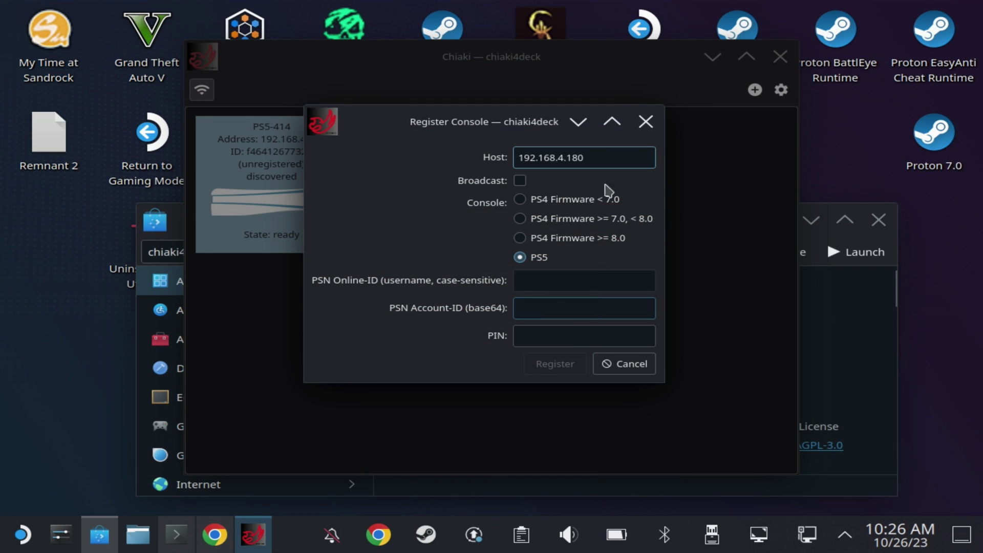
{"action": "right_click", "coordinate": [552, 310]}
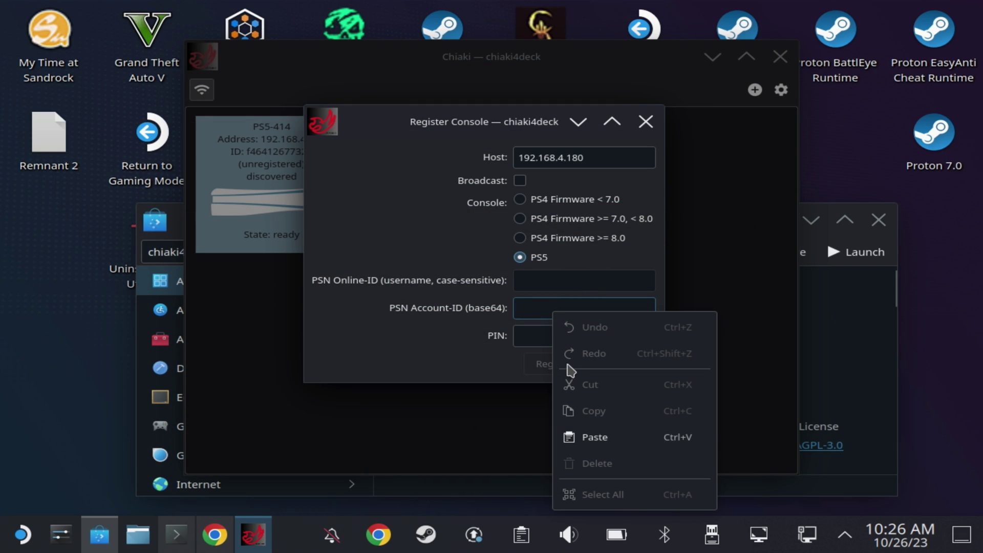
{"action": "left_click", "coordinate": [584, 437]}
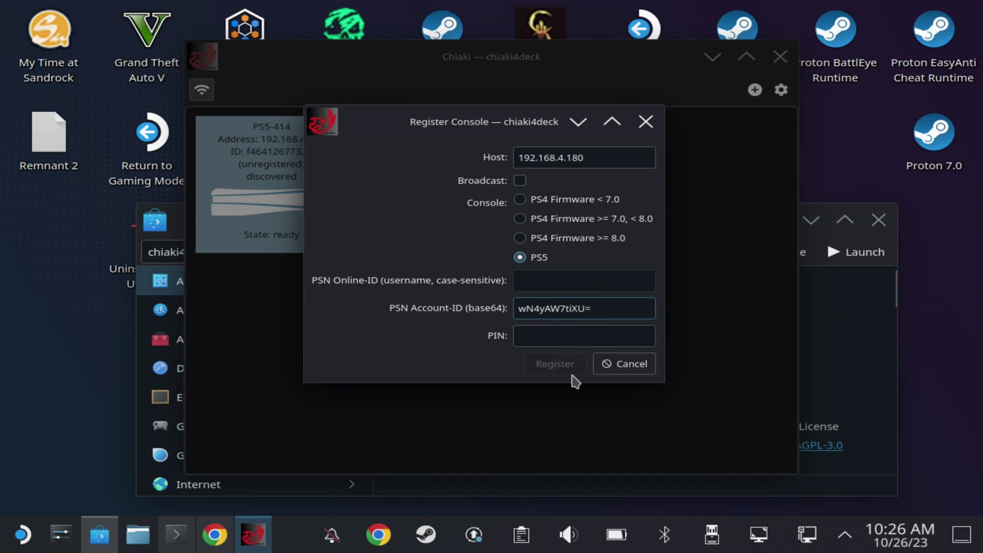
{"action": "left_click", "coordinate": [565, 339]}
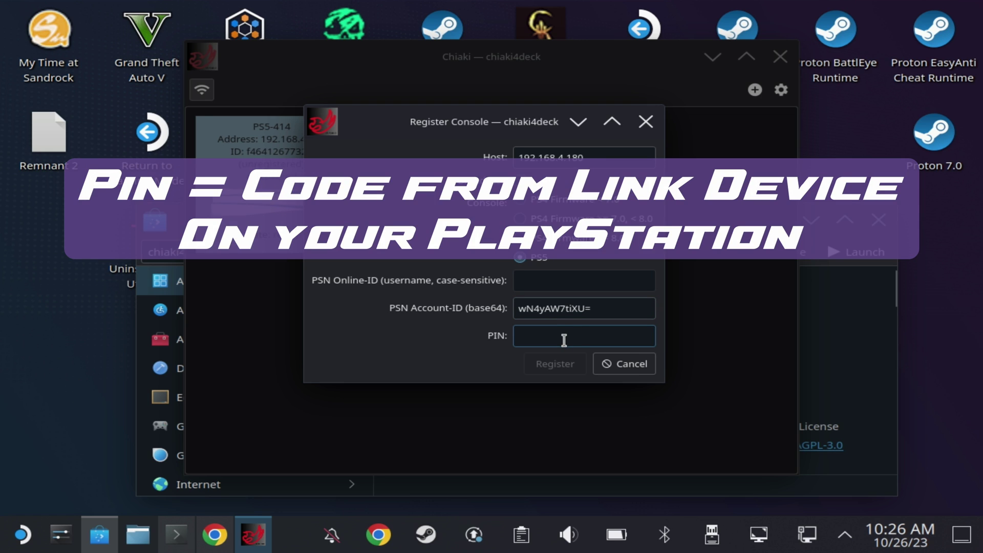
{"action": "type", "text": "53104125"}
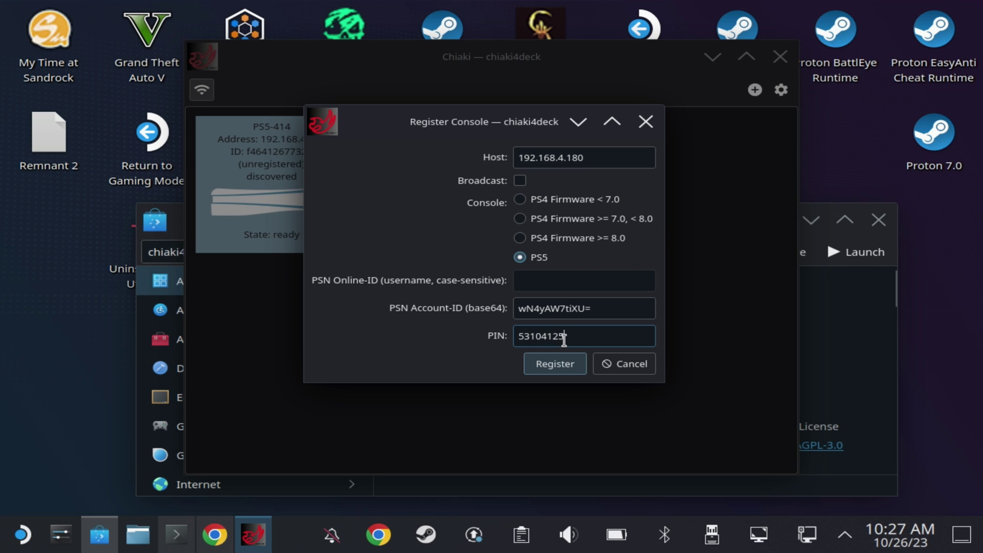
{"action": "key", "text": "Return"}
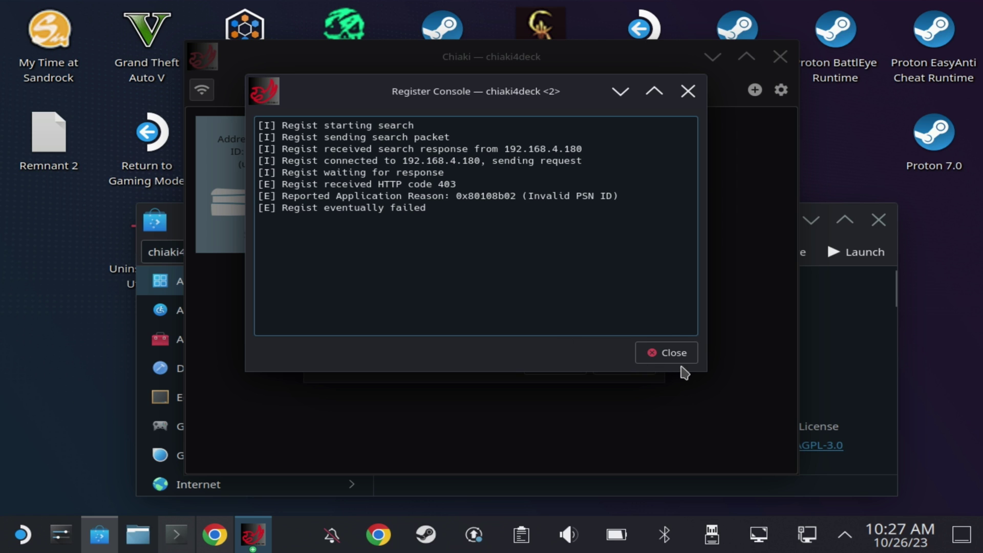
- Dismiss the failed registration log and open a Konsole terminal for the account-ID command
{"action": "left_click", "coordinate": [665, 354]}
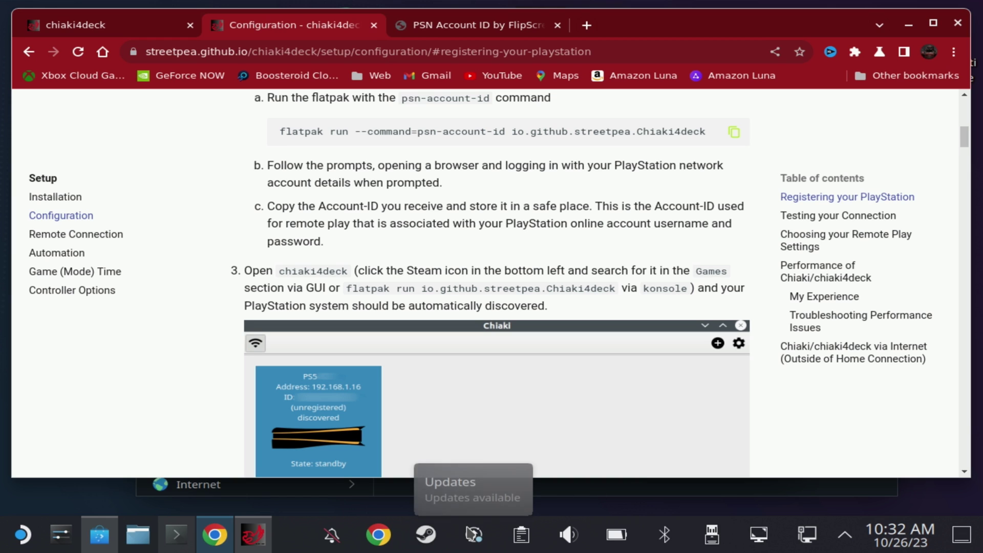
{"action": "left_click", "coordinate": [177, 534]}
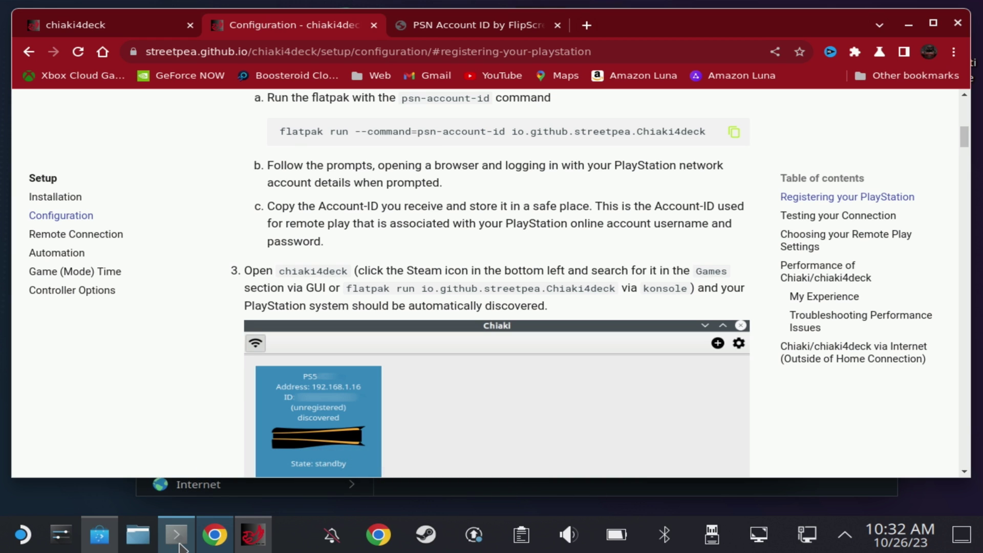
{"action": "right_click", "coordinate": [251, 429]}
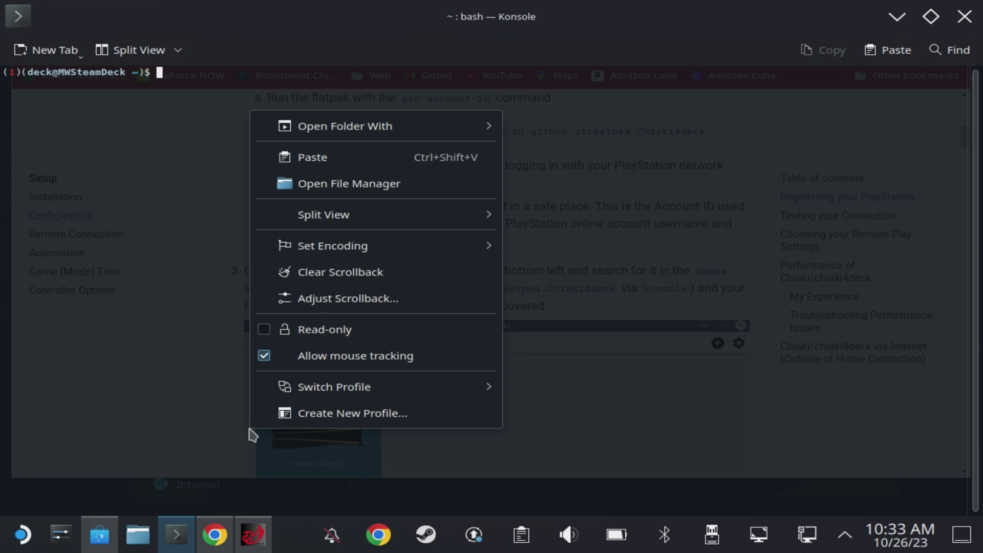
- Run the pasted flatpak psn-account-id command and copy the PlayStation sign-in URL it prints
{"action": "left_click", "coordinate": [339, 160]}
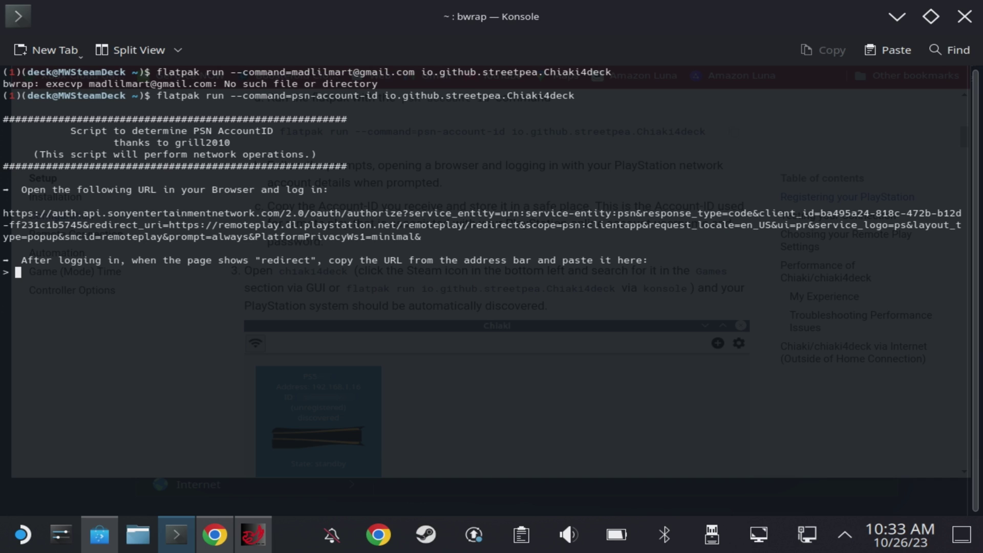
{"action": "double_click", "coordinate": [16, 213]}
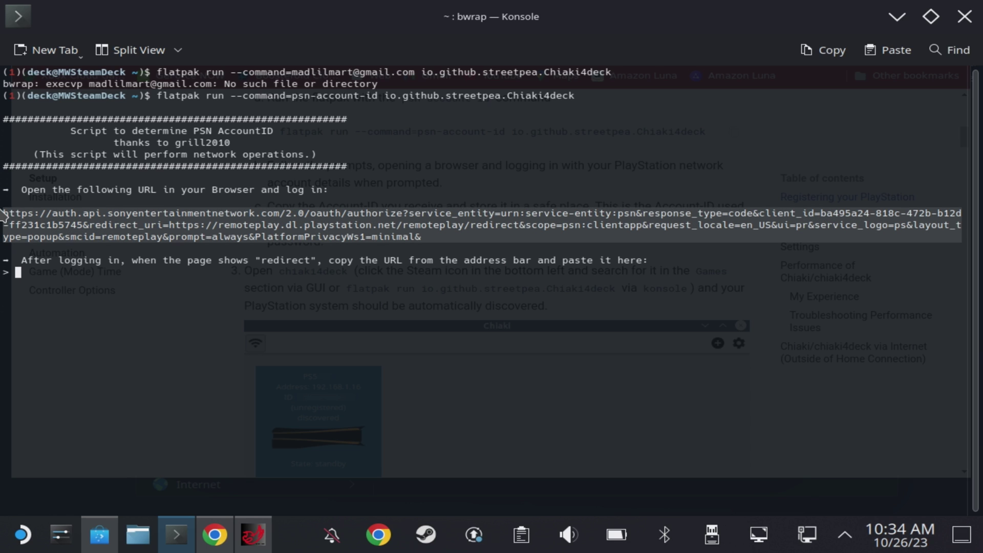
{"action": "right_click", "coordinate": [32, 223]}
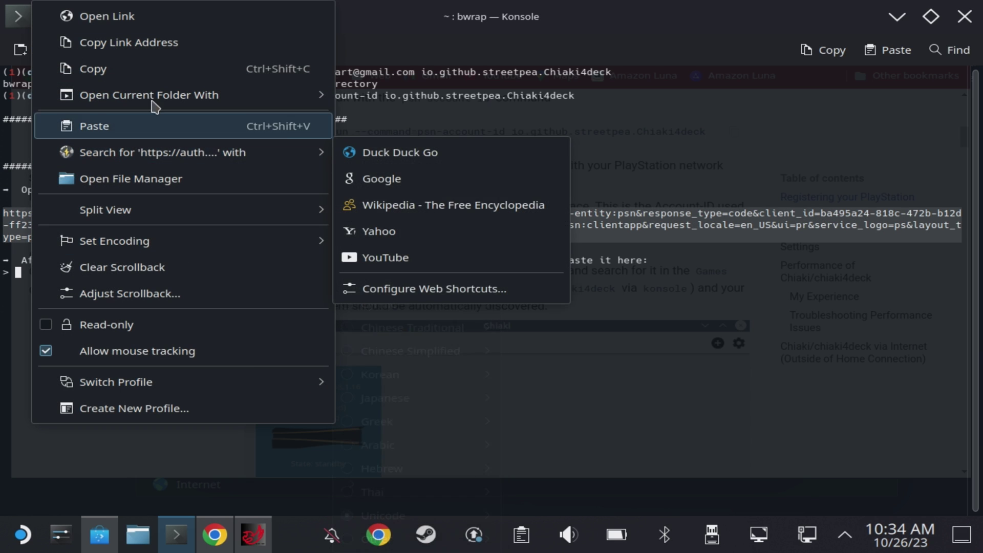
{"action": "left_click", "coordinate": [157, 72]}
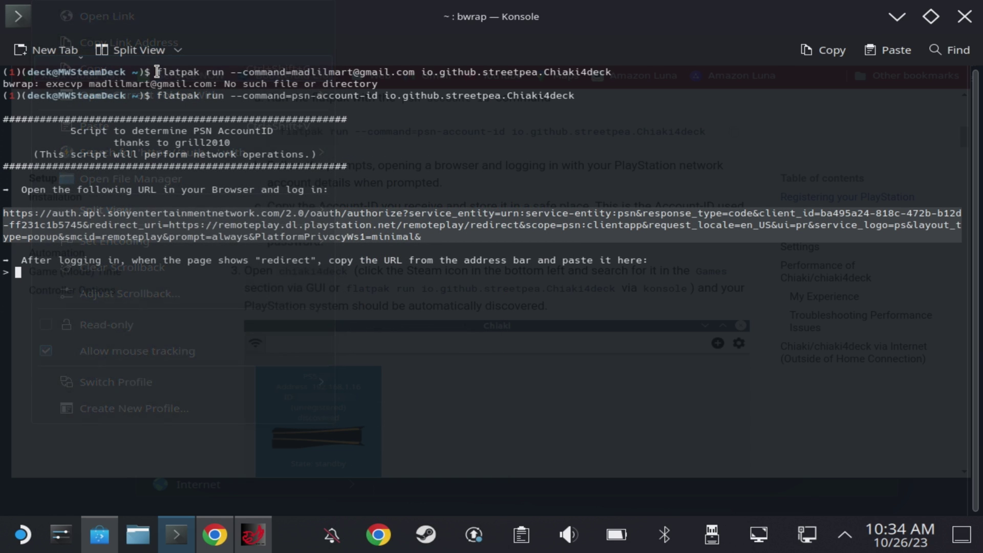
- Load the sign-in URL in a new Chrome tab and submit the account e-mail
{"action": "left_click", "coordinate": [214, 535]}
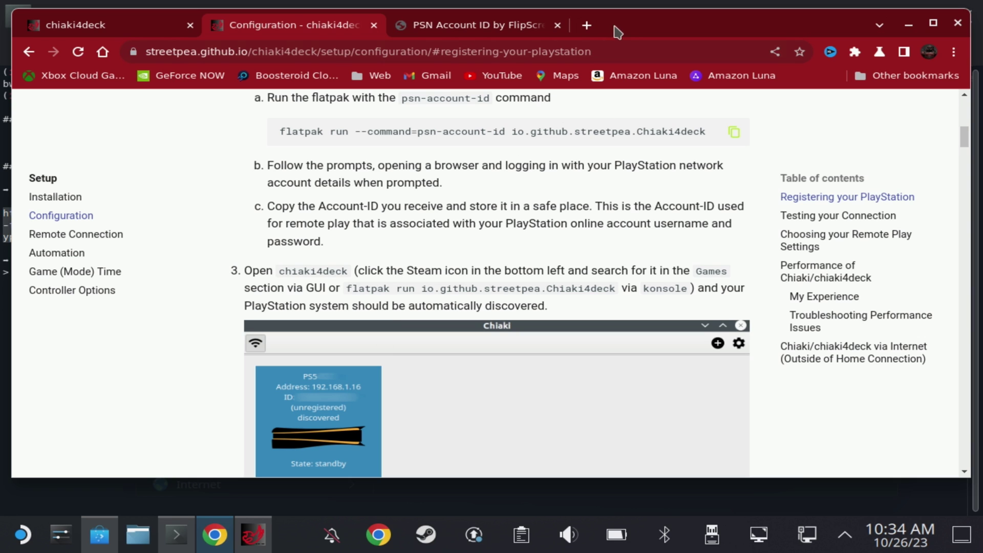
{"action": "left_click", "coordinate": [586, 25]}
{"action": "right_click", "coordinate": [582, 49]}
{"action": "left_click", "coordinate": [603, 137]}
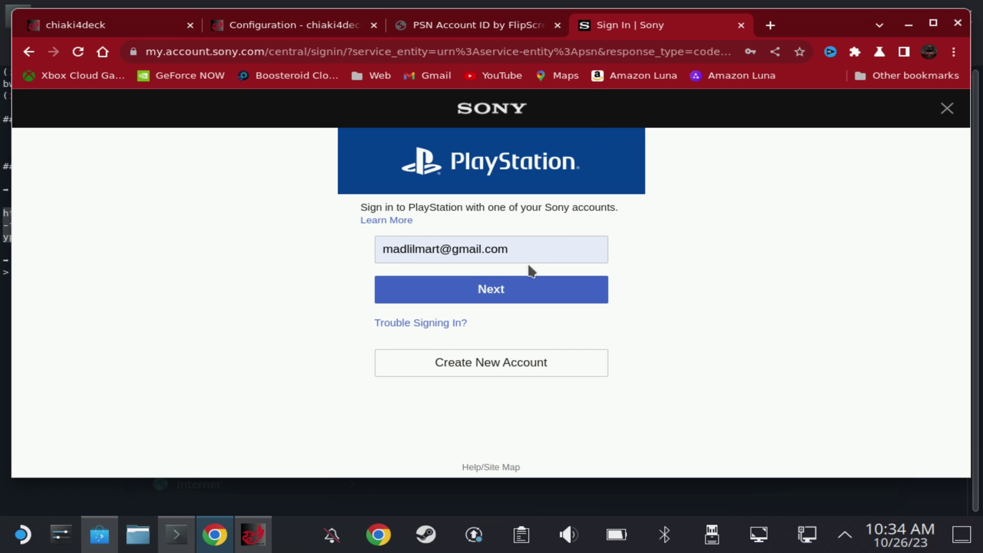
{"action": "left_click", "coordinate": [523, 282]}
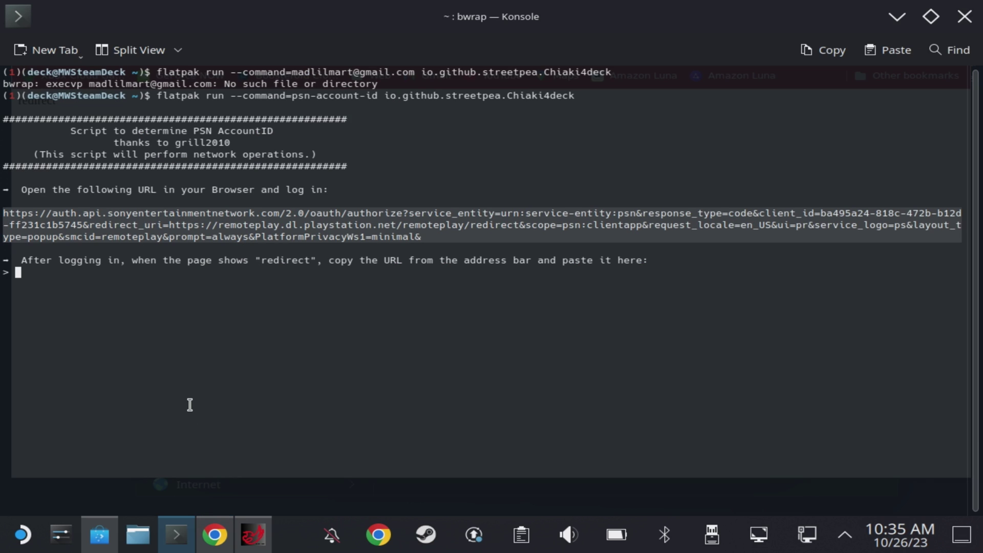
- Paste the redirect URL into the script so it prints the PSN AccountID
{"action": "right_click", "coordinate": [190, 405]}
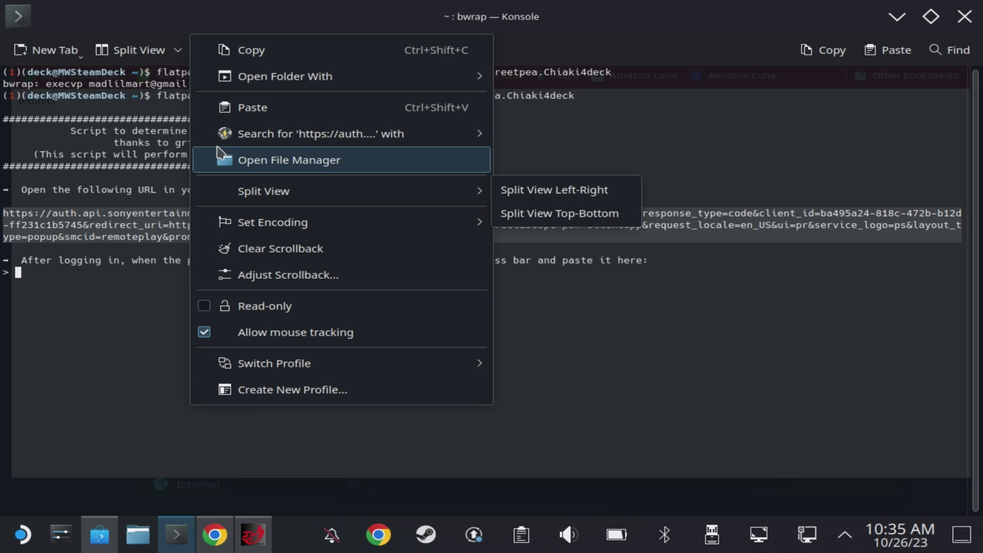
{"action": "left_click", "coordinate": [229, 108]}
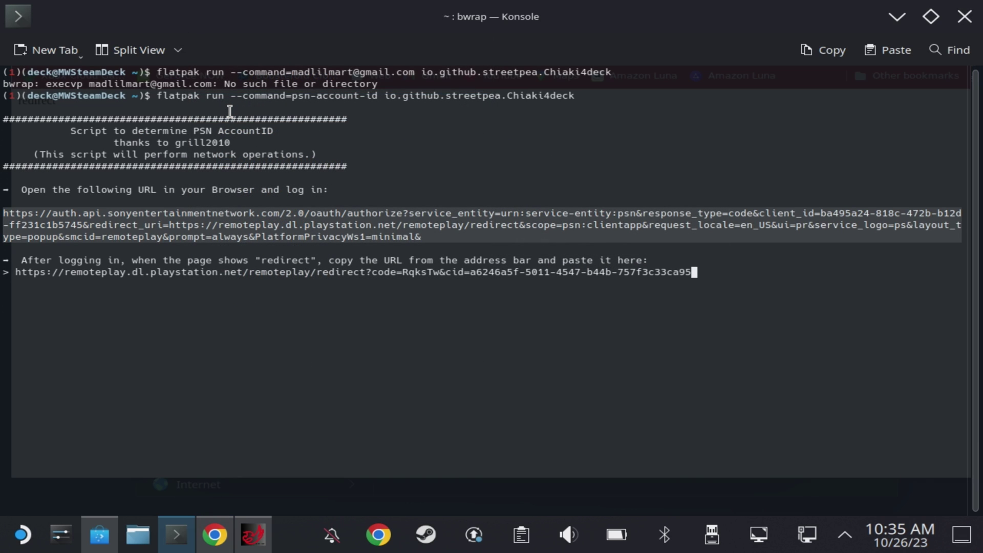
{"action": "key", "text": "Return"}
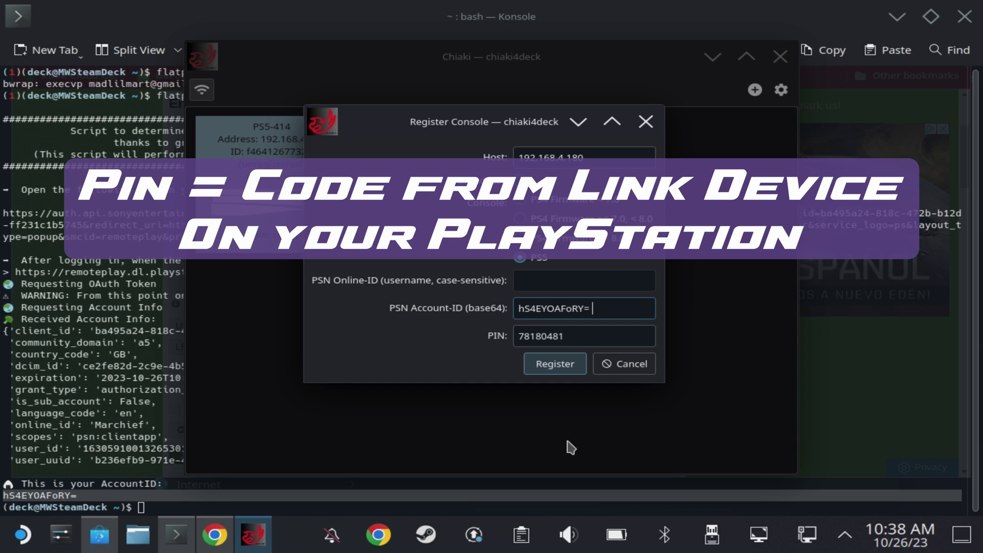
- Re-enter the Link Device PIN, register PS5-414, and dismiss the success message
{"action": "double_click", "coordinate": [607, 343]}
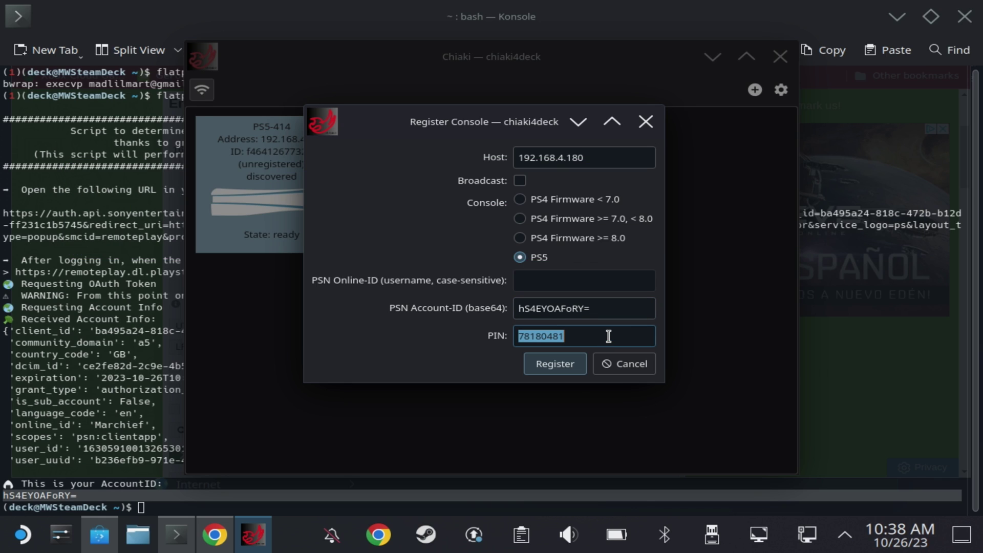
{"action": "type", "text": "78180"}
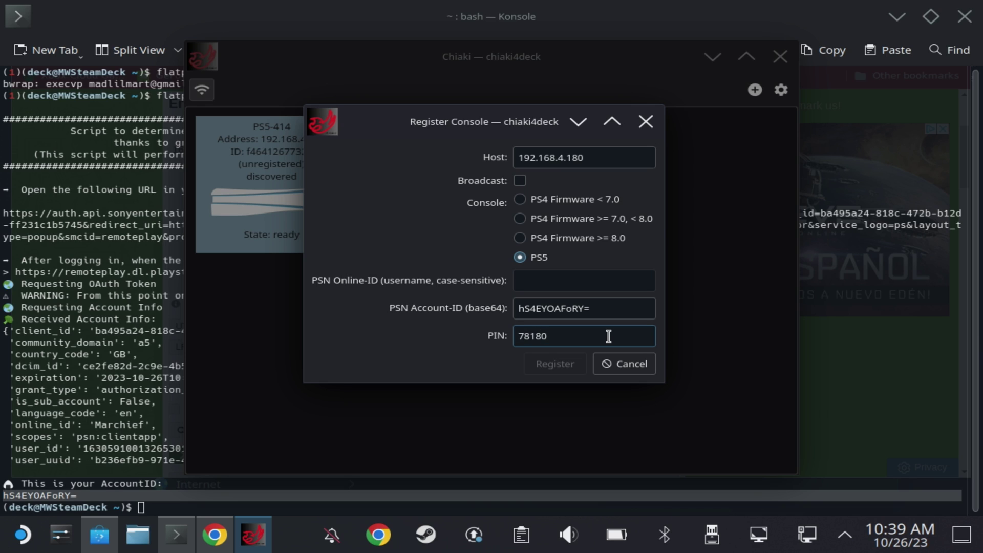
{"action": "type", "text": "481"}
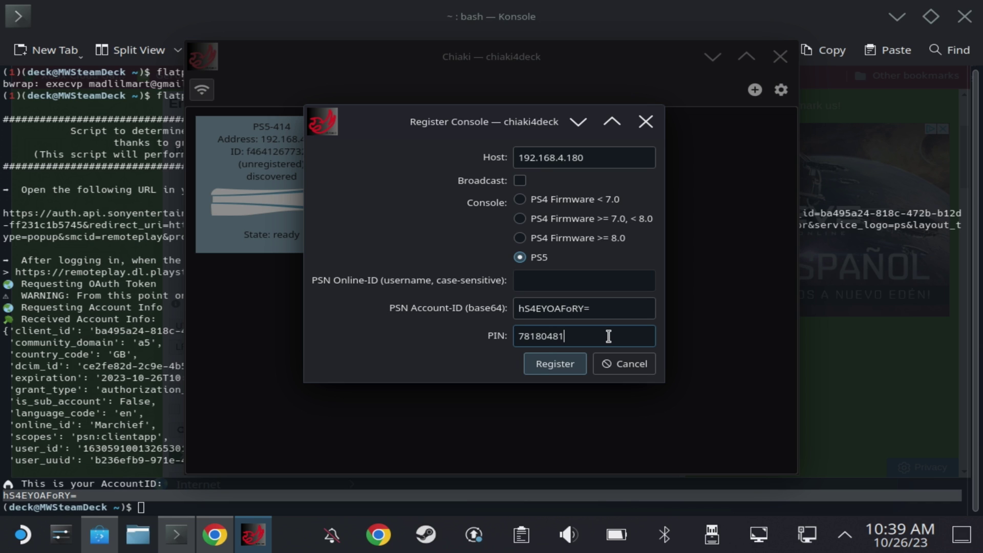
{"action": "key", "text": "Return"}
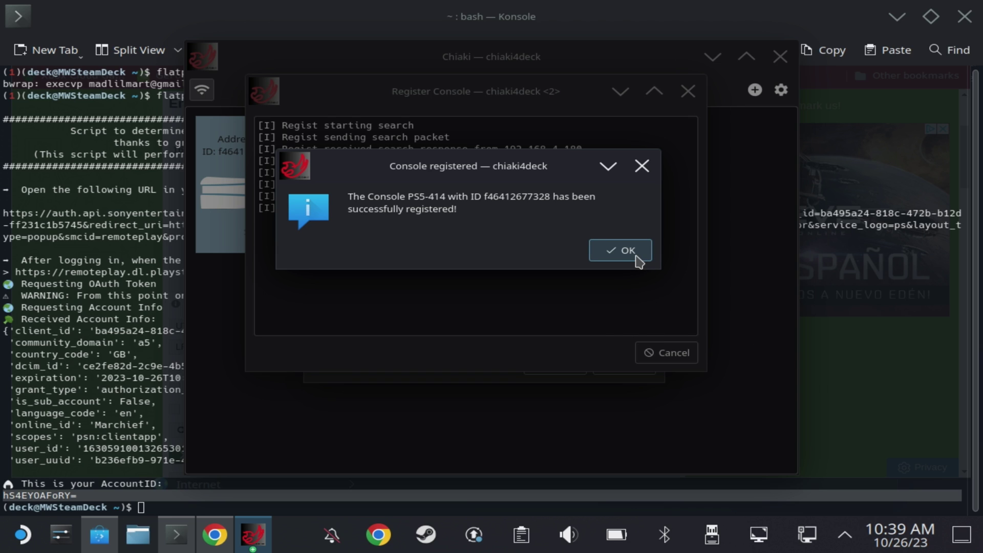
{"action": "left_click", "coordinate": [620, 251]}
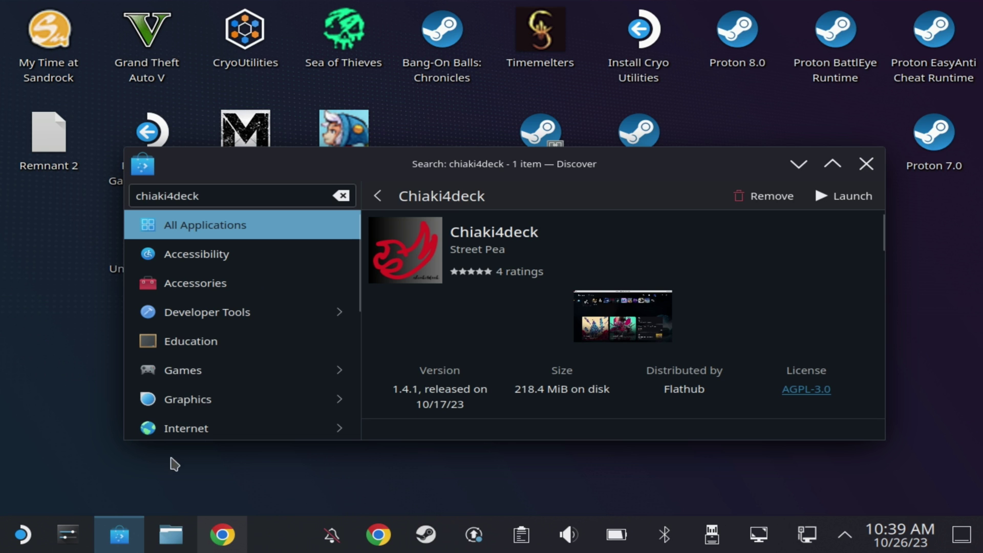
- Search the application launcher for 'chi' and add the chiaki4deck entry to Steam
{"action": "left_click", "coordinate": [19, 523]}
{"action": "left_click", "coordinate": [131, 325]}
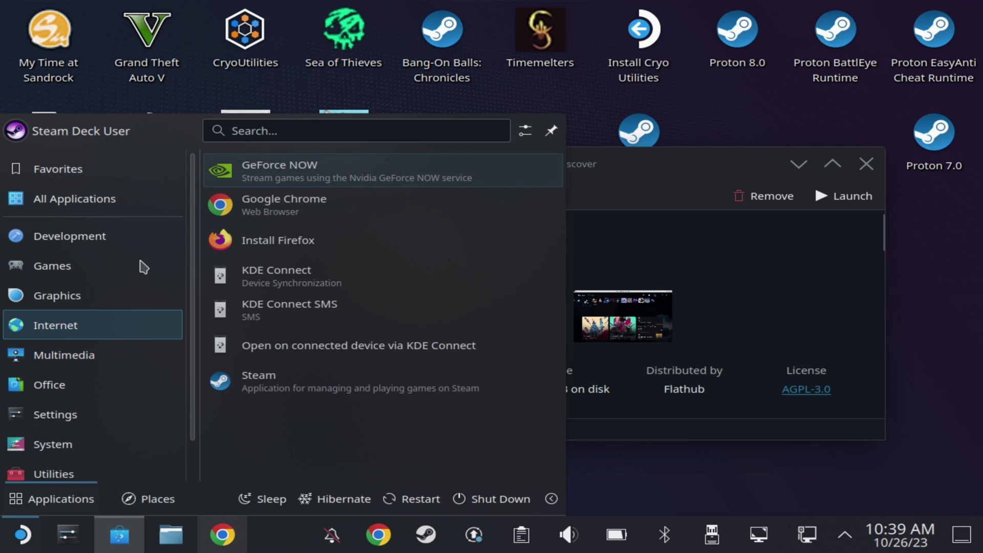
{"action": "type", "text": "chi"}
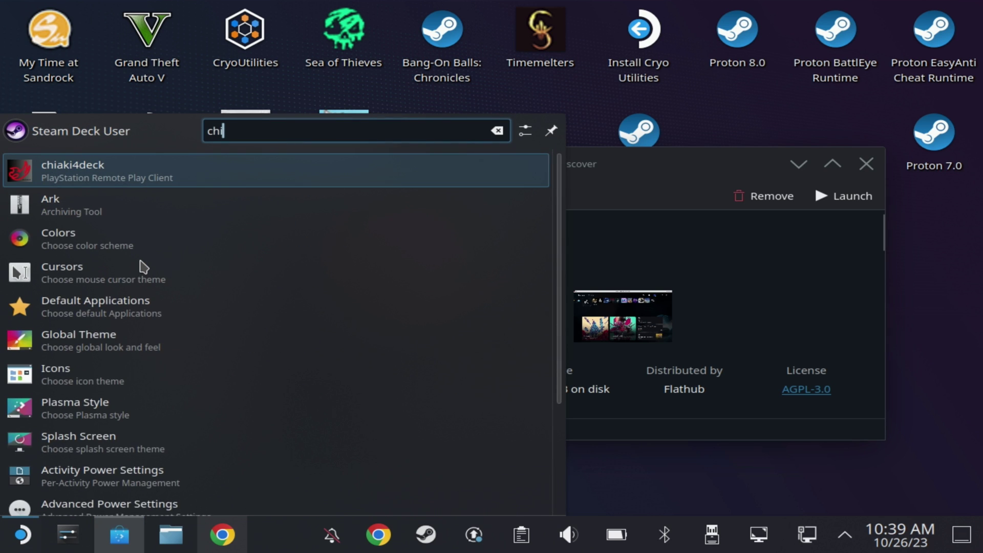
{"action": "right_click", "coordinate": [74, 177]}
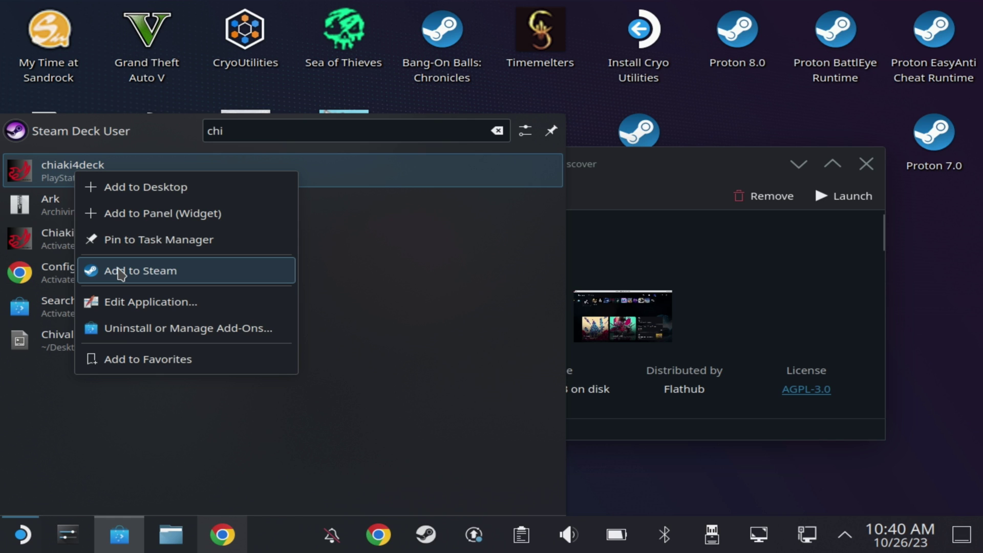
{"action": "left_click", "coordinate": [121, 271]}
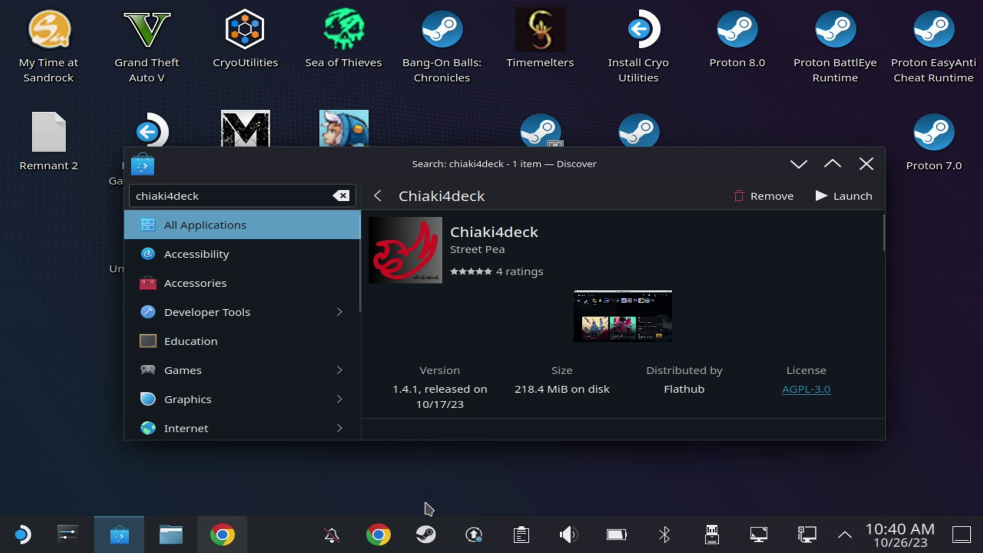
- Check chiaki4deck's page in the Steam library, then log out of the desktop into Game Mode
{"action": "left_click", "coordinate": [429, 538]}
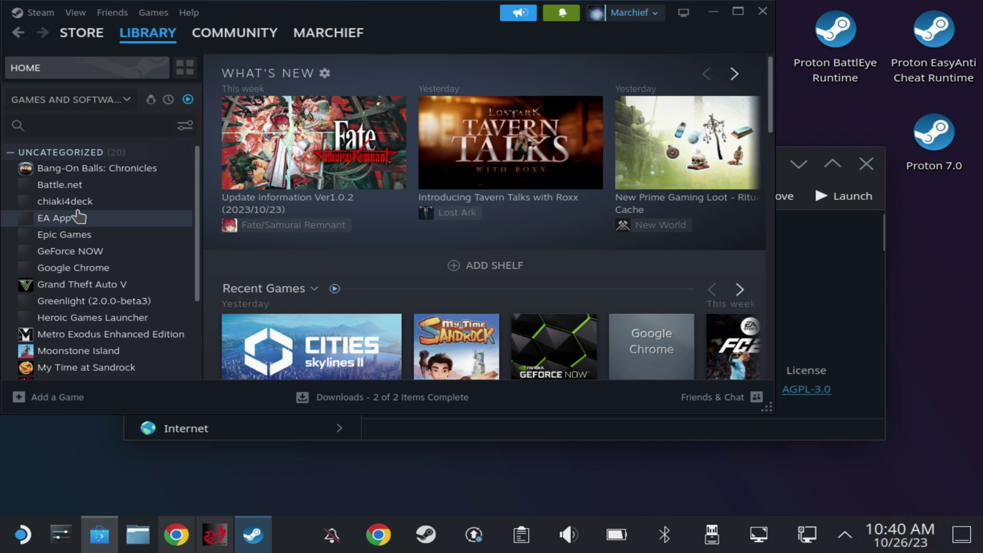
{"action": "left_click", "coordinate": [81, 202]}
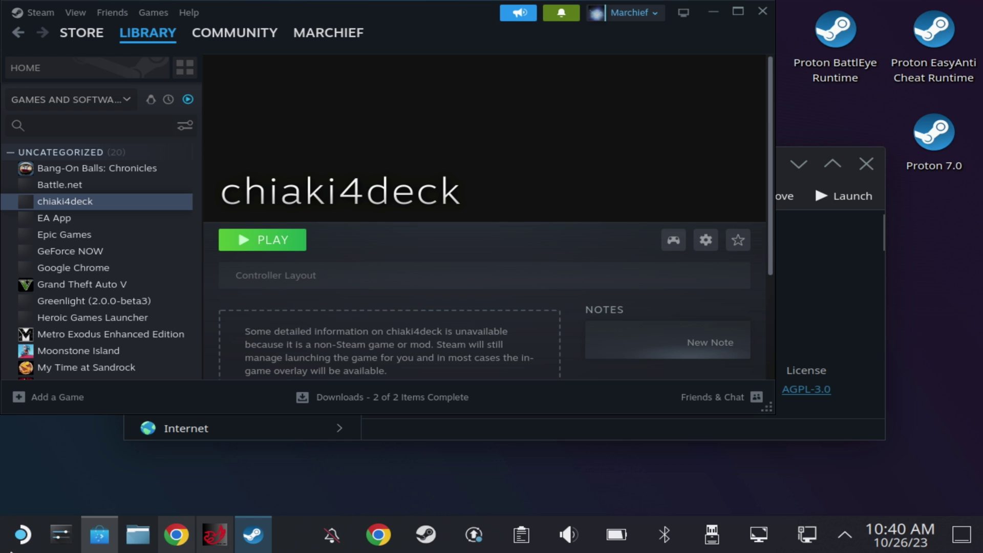
{"action": "left_click", "coordinate": [21, 550]}
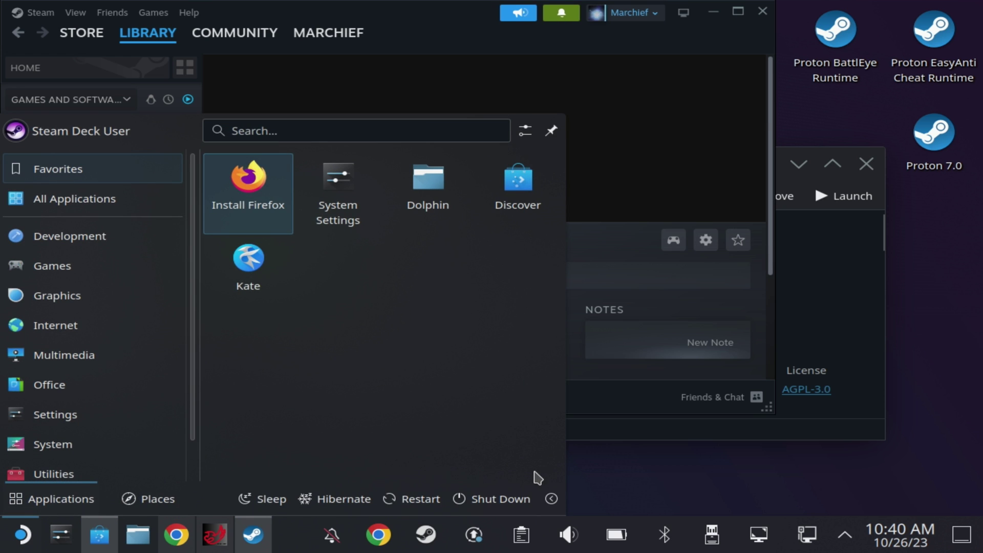
{"action": "left_click", "coordinate": [551, 498]}
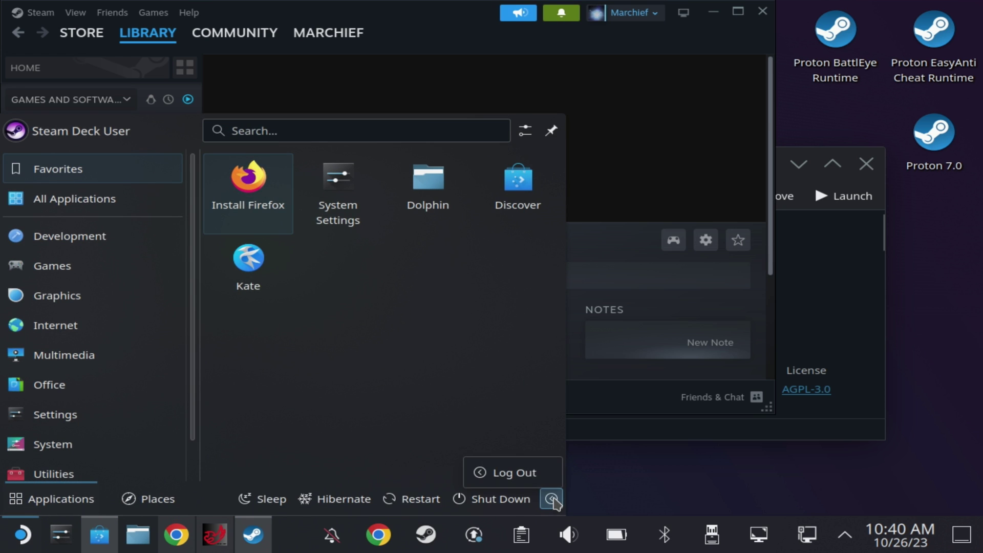
{"action": "left_click", "coordinate": [533, 471]}
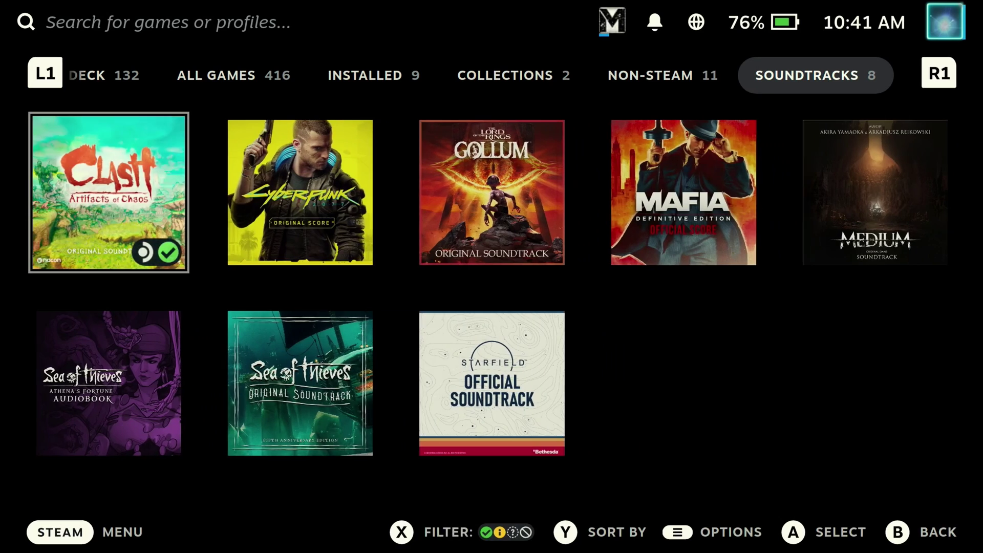
- Open chiaki4deck's shortcut properties from the Non-Steam library, then back out again
{"action": "key", "text": "Down"}
{"action": "key", "text": "Up"}
{"action": "key", "text": "Right"}
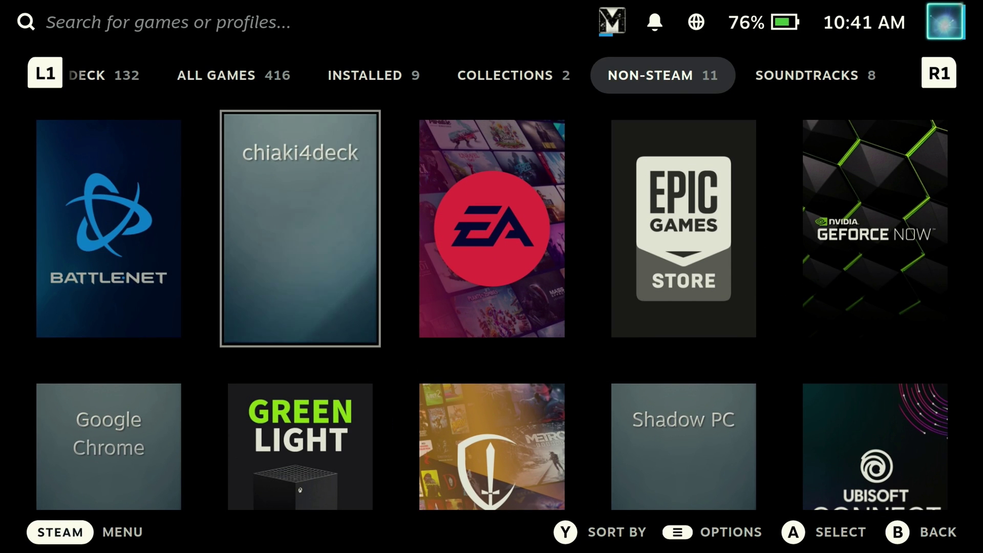
{"action": "key", "text": "Menu"}
{"action": "key", "text": "Down"}
{"action": "key", "text": "Down"}
{"action": "key", "text": "Down"}
{"action": "key", "text": "Down"}
{"action": "key", "text": "Down"}
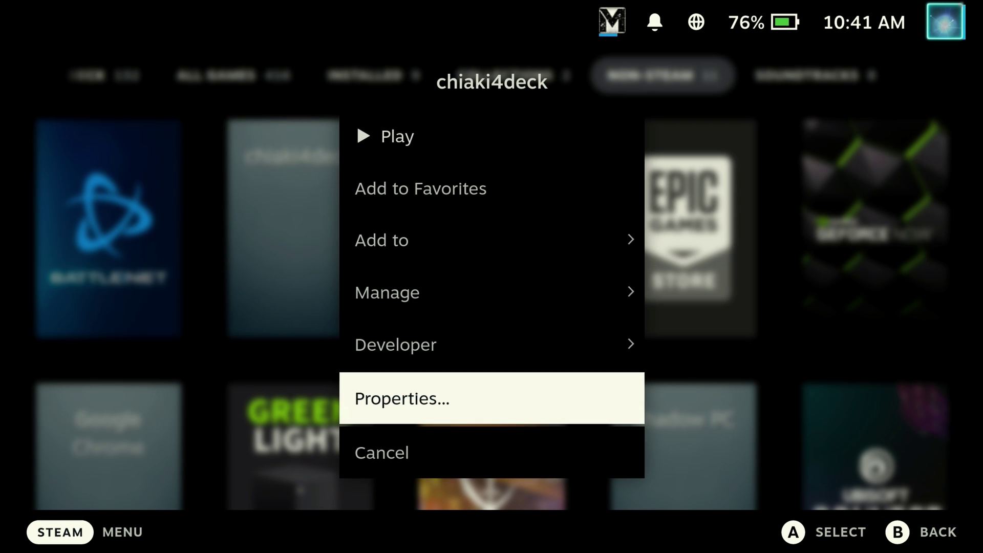
{"action": "key", "text": "Return"}
{"action": "key", "text": "Escape"}
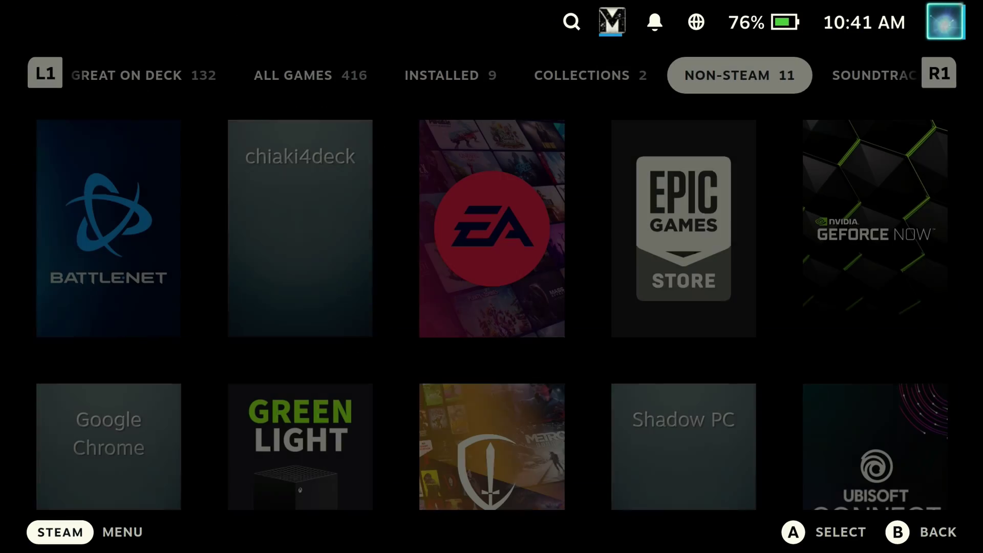
- Choose Change Artwork from chiaki4deck's options in the Non-Steam games category
{"action": "key", "text": "R1"}
{"action": "key", "text": "L1"}
{"action": "key", "text": "L1"}
{"action": "key", "text": "L1"}
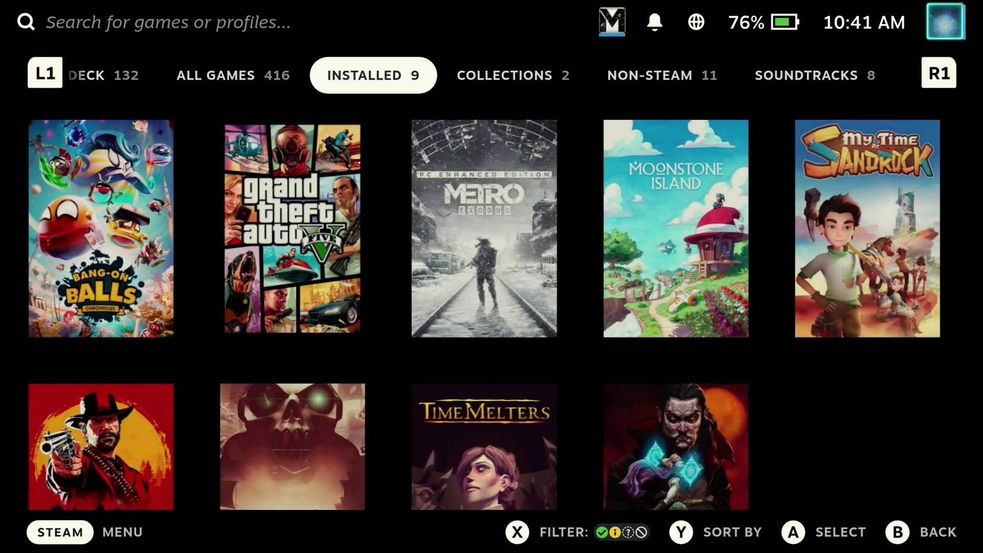
{"action": "key", "text": "R1"}
{"action": "key", "text": "R1"}
{"action": "key", "text": "Left"}
{"action": "key", "text": "Left"}
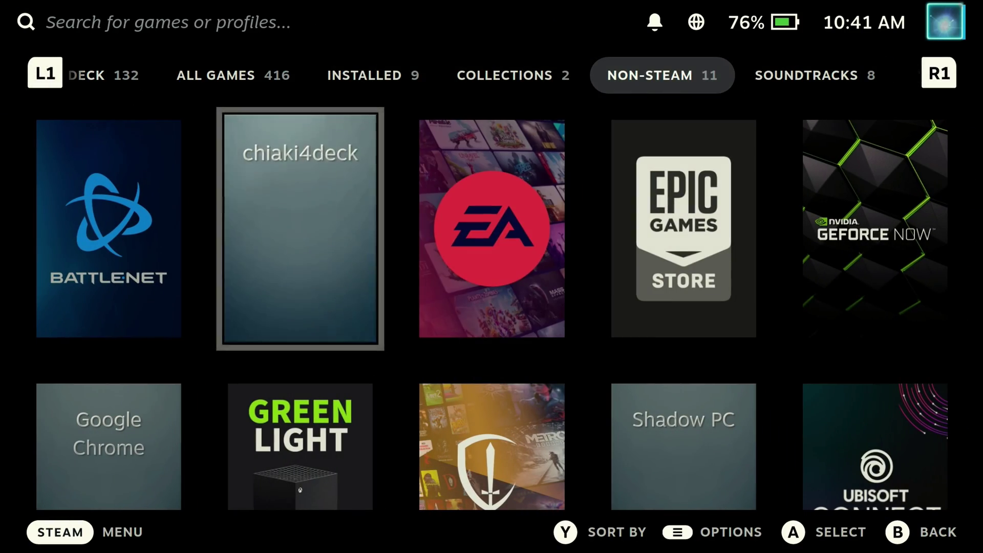
{"action": "key", "text": "Menu"}
{"action": "key", "text": "Down"}
{"action": "key", "text": "Down"}
{"action": "key", "text": "Down"}
{"action": "key", "text": "Down"}
{"action": "key", "text": "Down"}
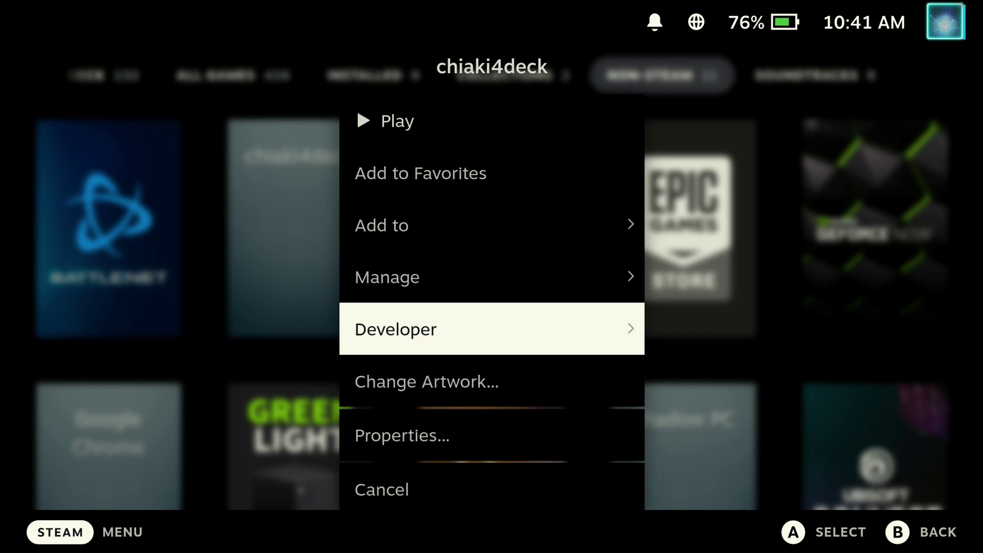
{"action": "key", "text": "Return"}
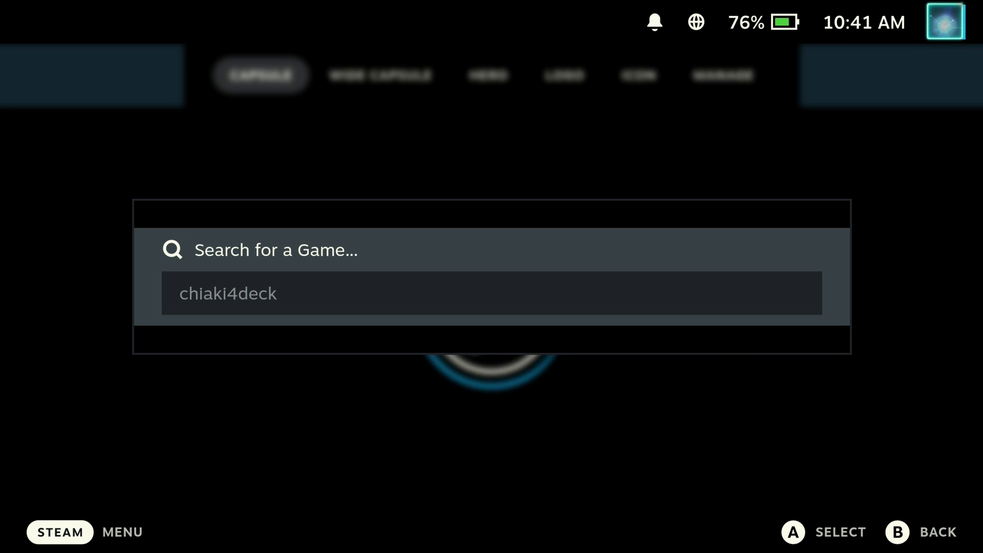
- Edit the artwork search and select 'Chiaki Remote Play Client' as the matching game
{"action": "left_click", "coordinate": [492, 293]}
{"action": "key", "text": "BackSpace"}
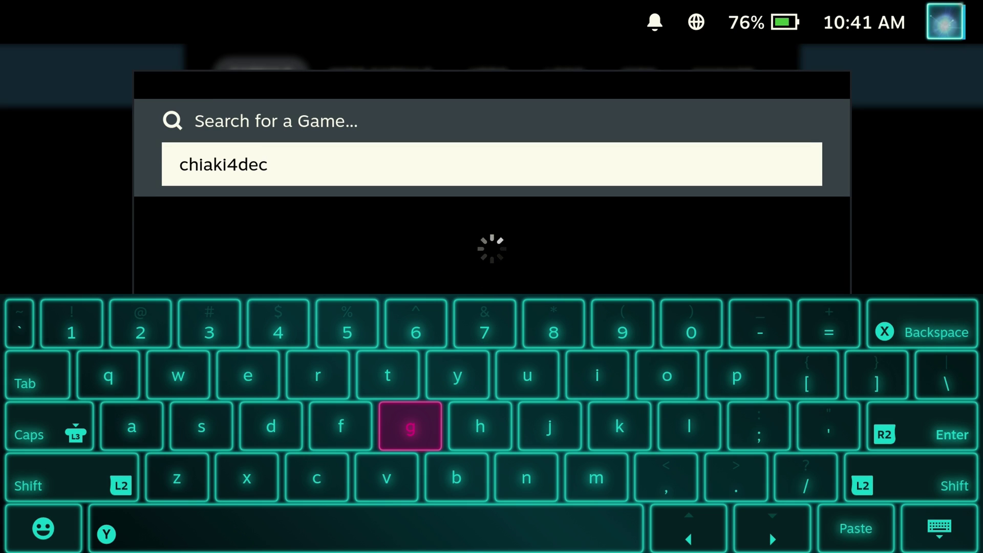
{"action": "key", "text": "BackSpace"}
{"action": "key", "text": "BackSpace"}
{"action": "key", "text": "BackSpace"}
{"action": "key", "text": "BackSpace"}
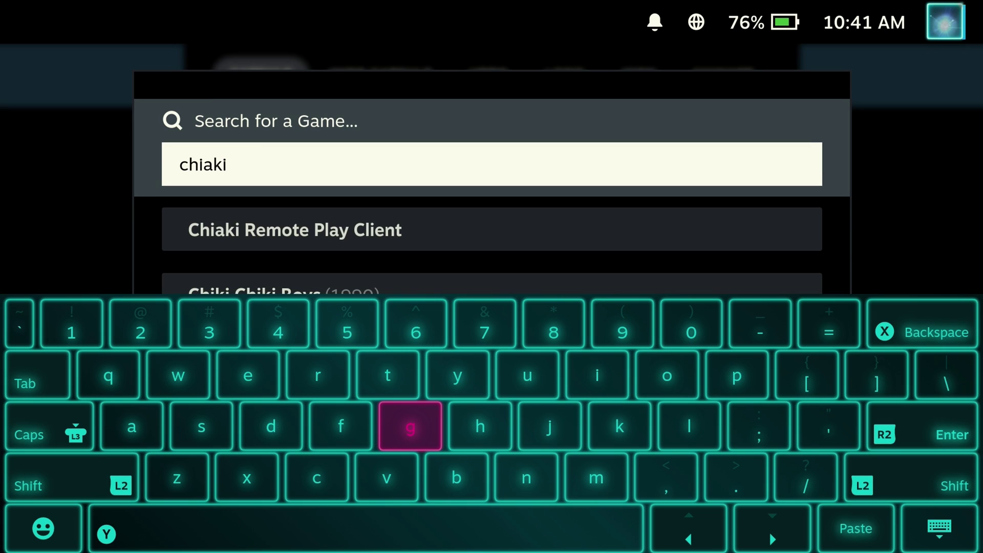
{"action": "key", "text": "Return"}
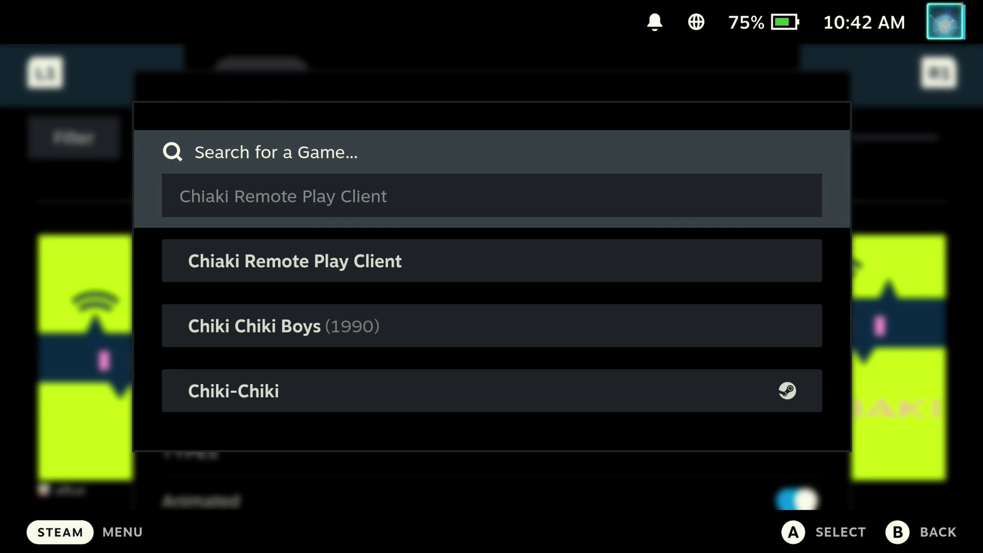
{"action": "key", "text": "Return"}
{"action": "key", "text": "Escape"}
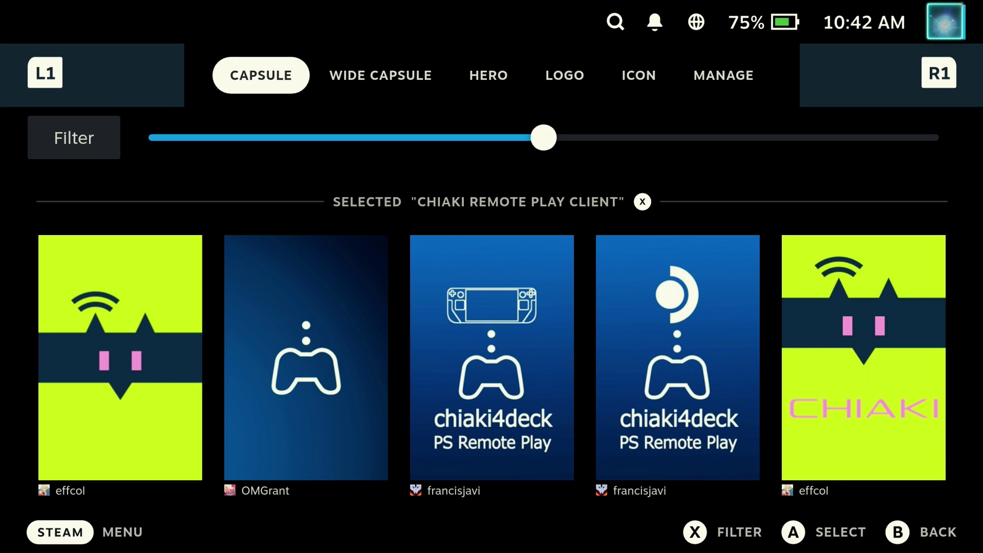
- Apply the CHIAKI PlayStation capsule and the PS Remote Play wide capsule banner
{"action": "key", "text": "Down"}
{"action": "key", "text": "Down"}
{"action": "key", "text": "Down"}
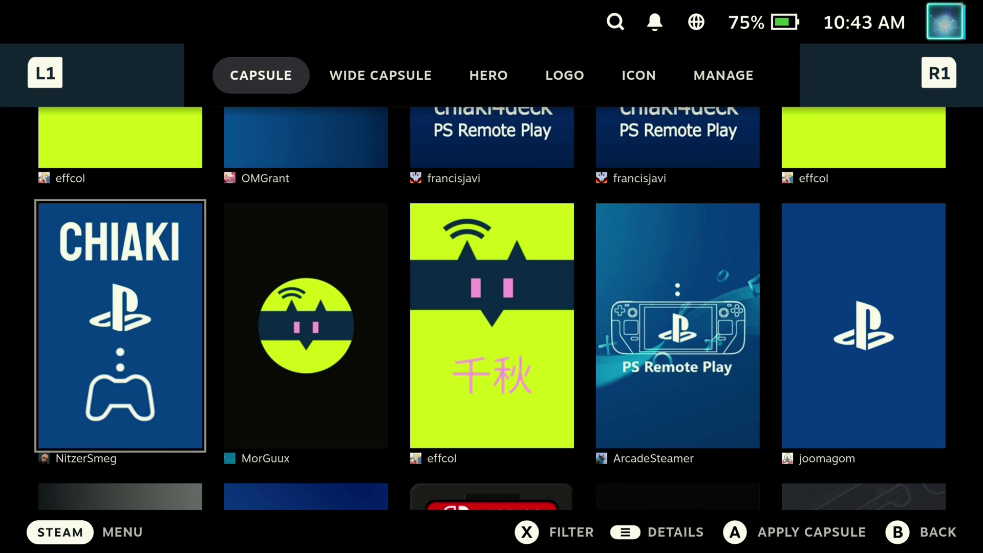
{"action": "key", "text": "Down"}
{"action": "key", "text": "Up"}
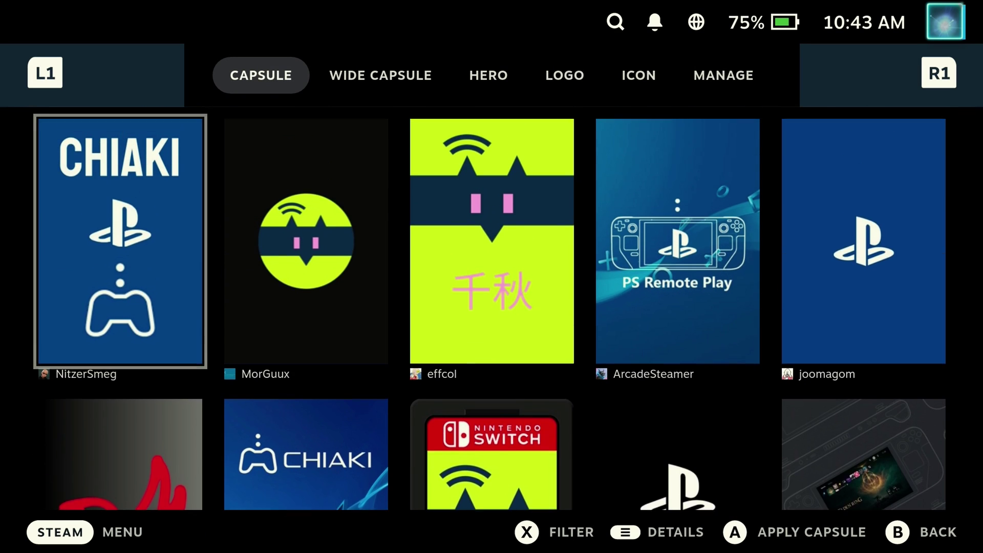
{"action": "key", "text": "Tab"}
{"action": "key", "text": "Down"}
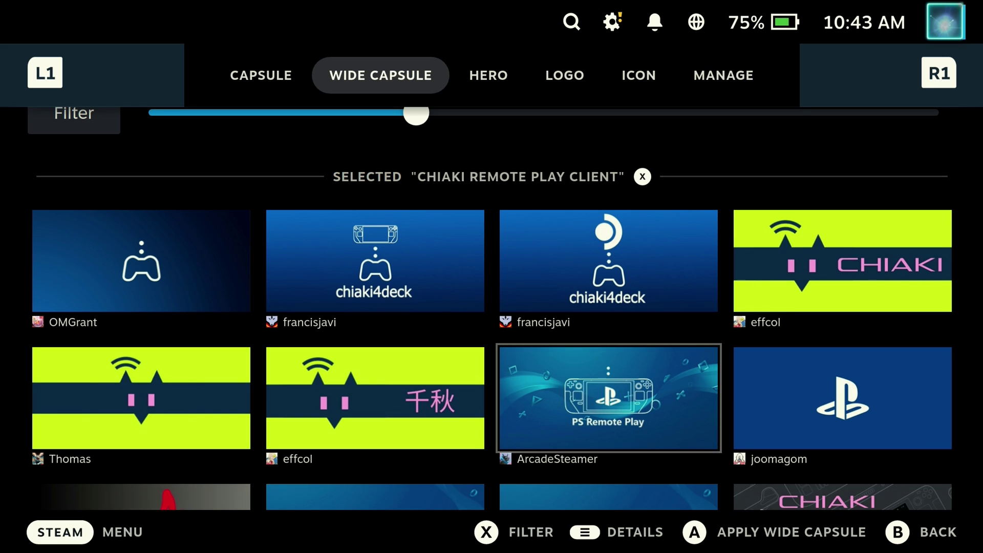
{"action": "key", "text": "Return"}
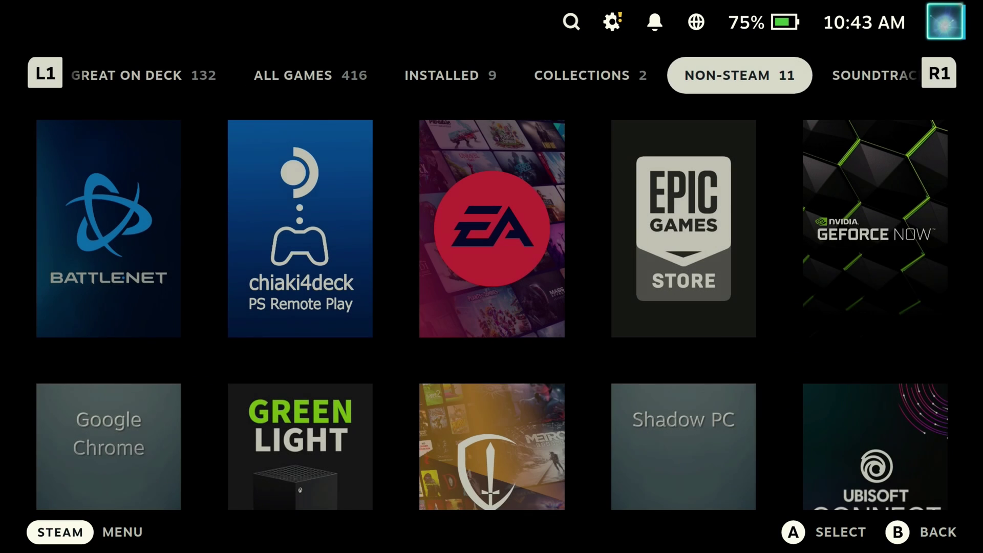
- Return to the Non-Steam games category and open chiaki4deck's game page
{"action": "key", "text": "Tab"}
{"action": "key", "text": "shift+Tab"}
{"action": "key", "text": "Down"}
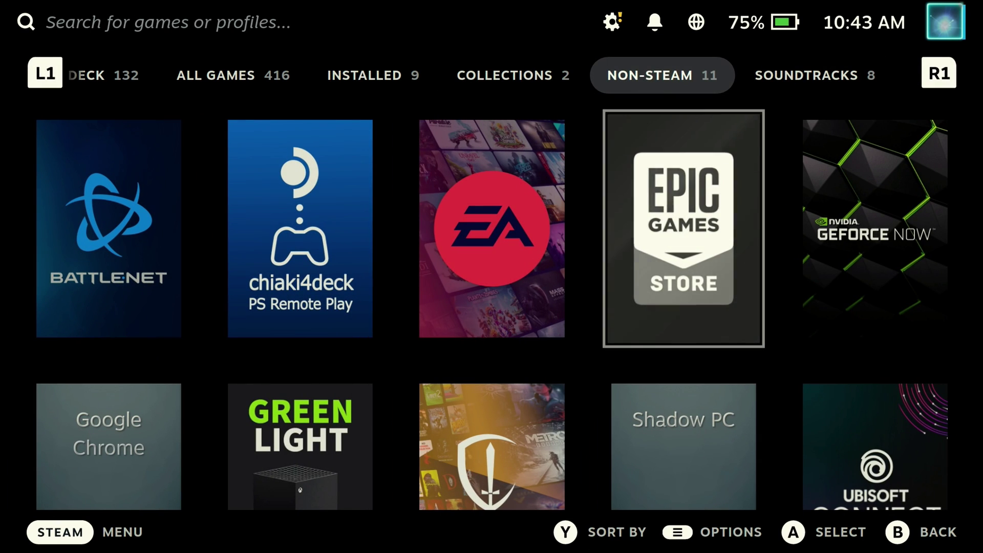
{"action": "key", "text": "Left"}
{"action": "key", "text": "Left"}
{"action": "key", "text": "Return"}
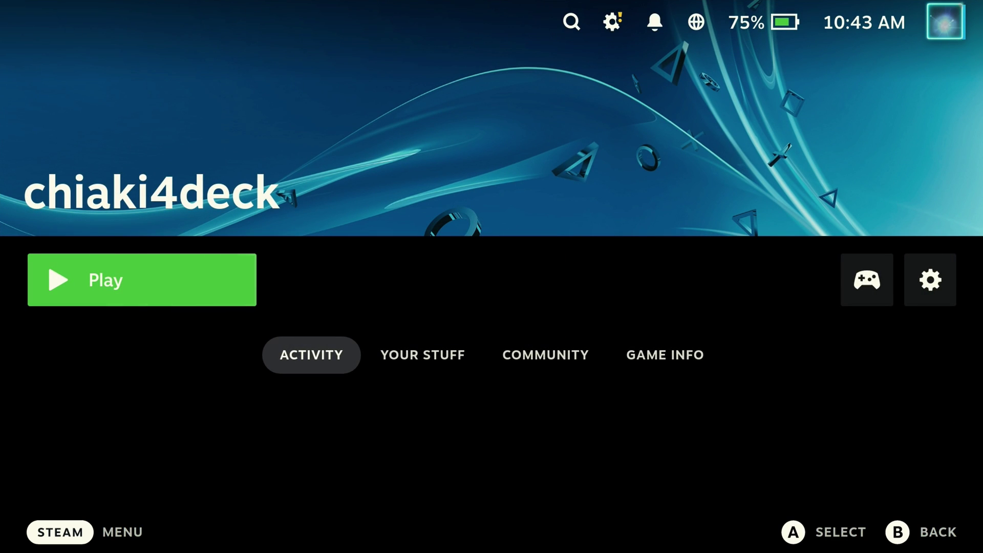
- Launch chiaki4deck, connect to the PS5-414 console, and start Ghost of Tsushima
{"action": "key", "text": "Return"}
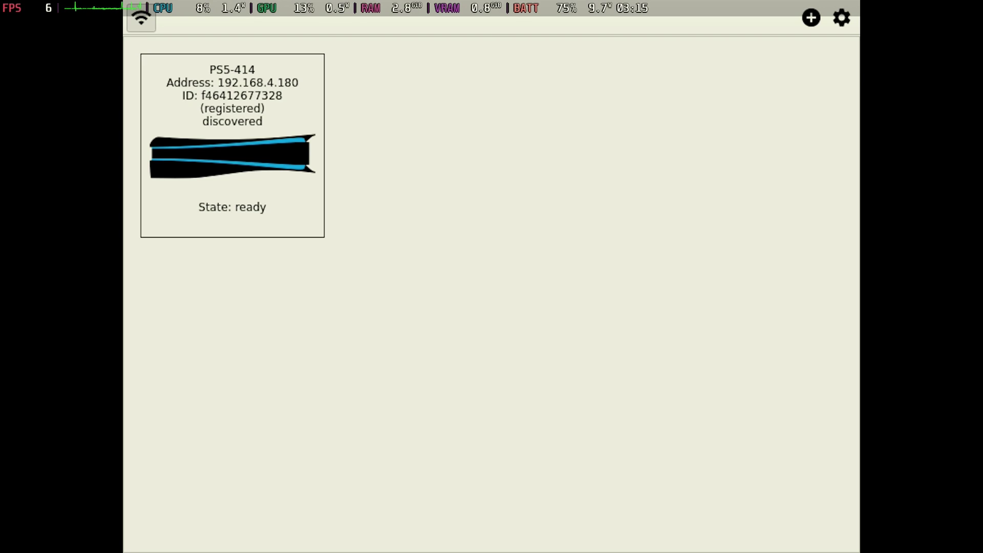
{"action": "left_click", "coordinate": [267, 173]}
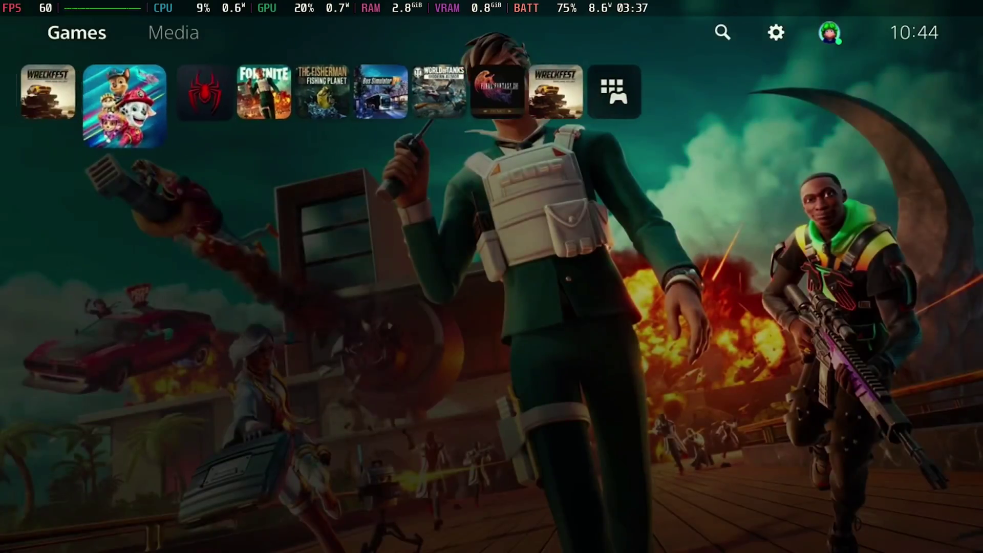
{"action": "key", "text": "Left"}
{"action": "key", "text": "Left"}
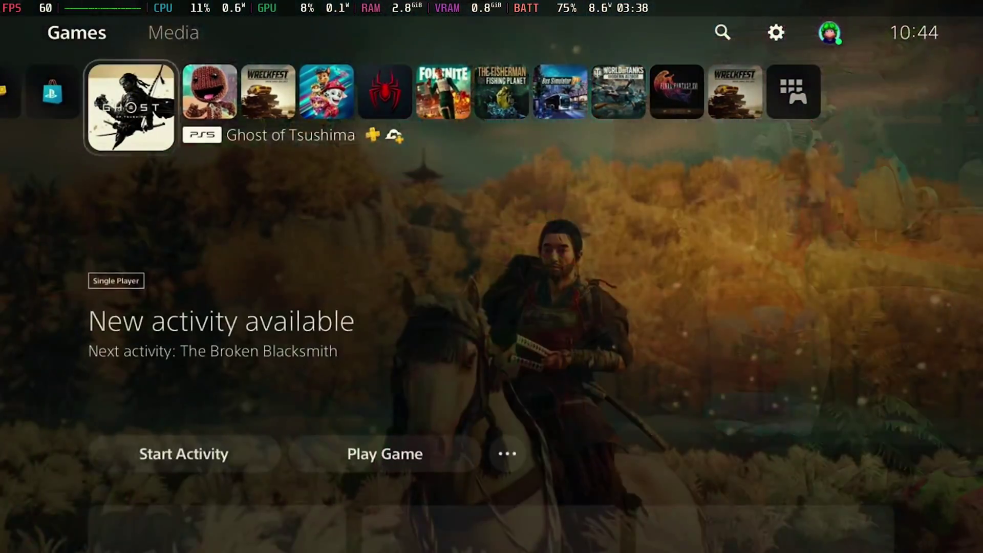
{"action": "key", "text": "Return"}
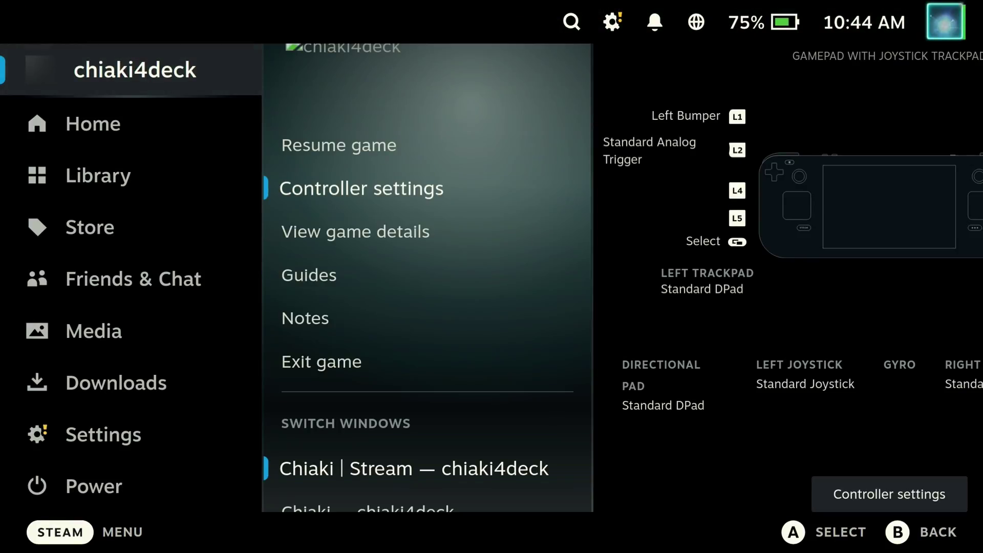
- Open chiaki4deck's controller settings and browse layouts for the Current Layout
{"action": "key", "text": "Right"}
{"action": "key", "text": "Down"}
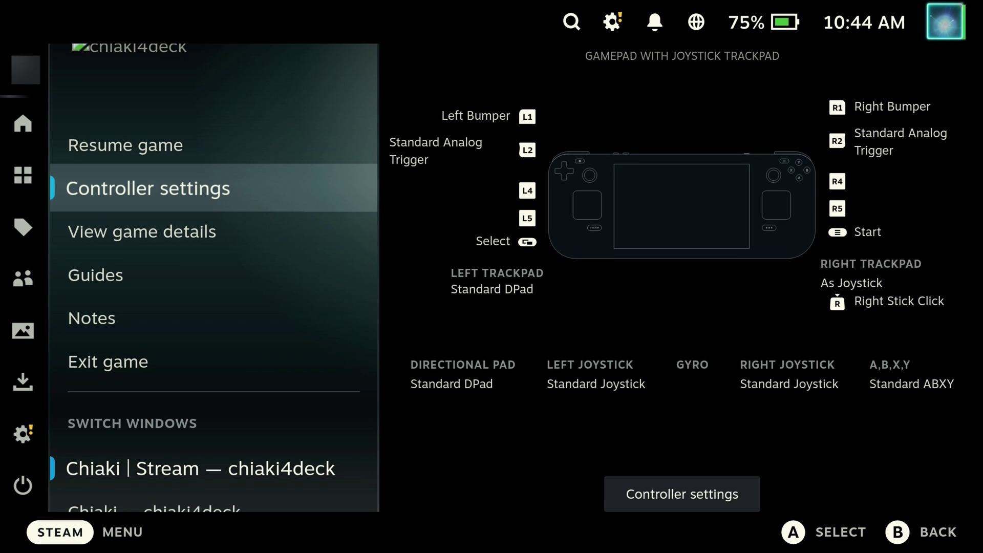
{"action": "key", "text": "Right"}
{"action": "key", "text": "Return"}
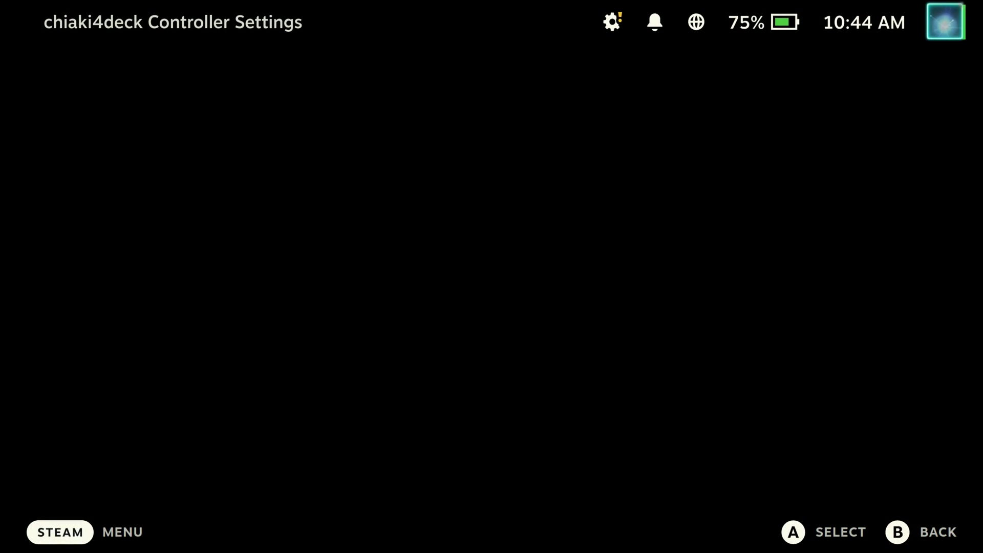
{"action": "key", "text": "Up"}
{"action": "key", "text": "Return"}
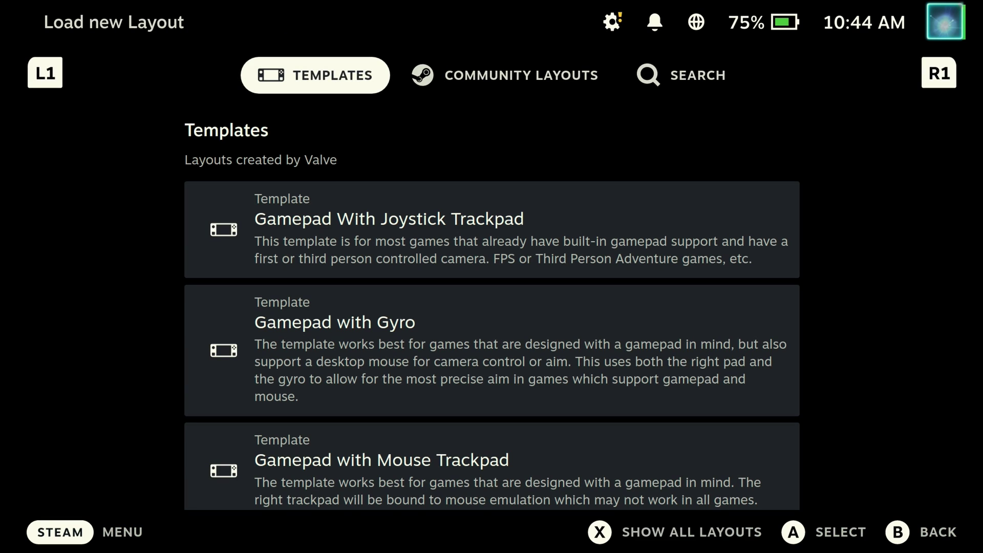
- Download the 'chiaki4deck+ playstation touchpad' community layout and apply it
{"action": "key", "text": "ctrl+Tab"}
{"action": "key", "text": "ctrl+Tab"}
{"action": "key", "text": "ctrl+shift+Tab"}
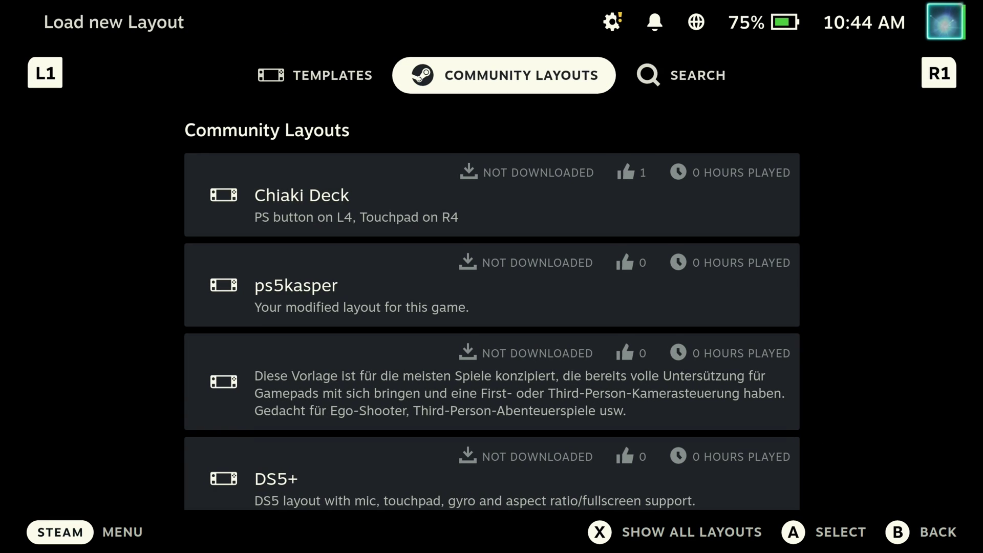
{"action": "key", "text": "Down"}
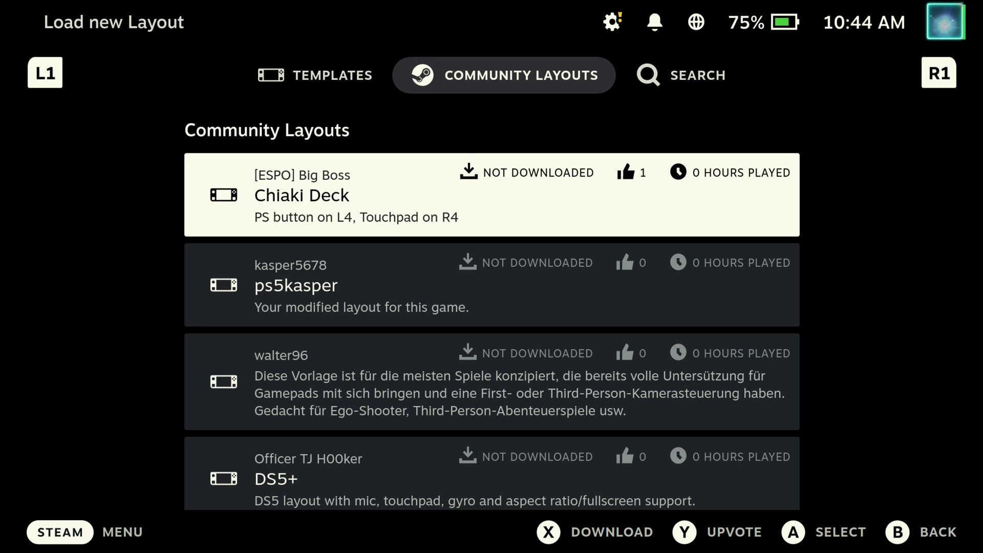
{"action": "key", "text": "Down"}
{"action": "key", "text": "Down"}
{"action": "key", "text": "Down"}
{"action": "key", "text": "Down"}
{"action": "key", "text": "Down"}
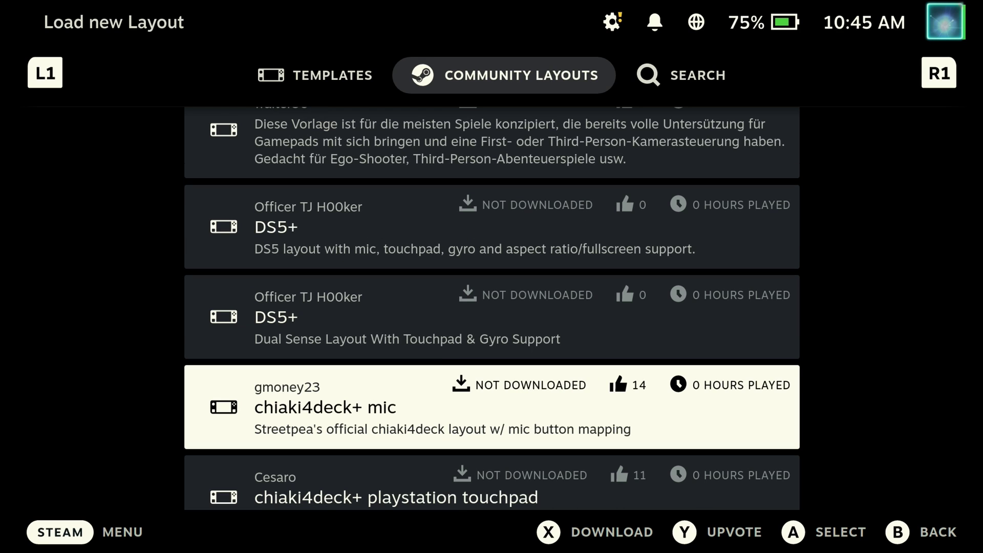
{"action": "key", "text": "Down"}
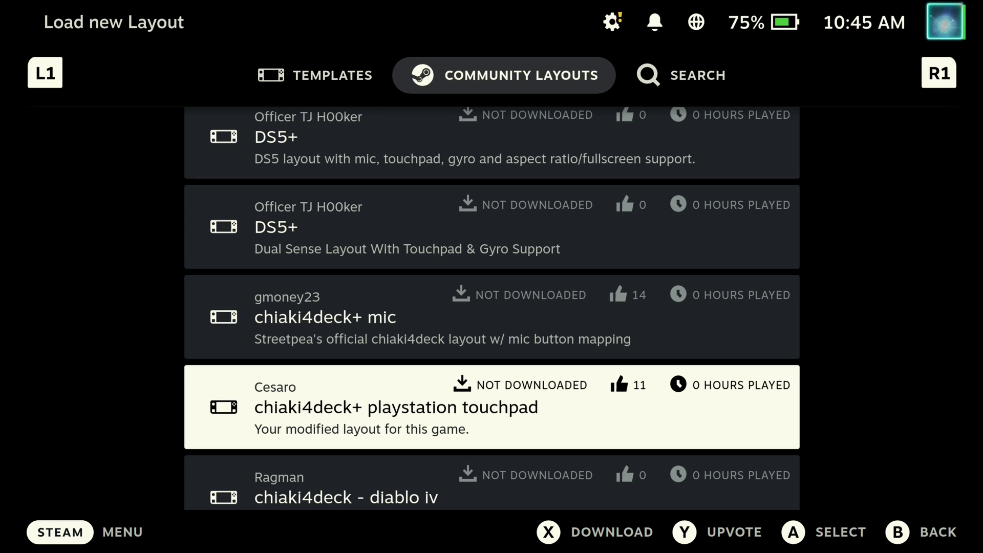
{"action": "key", "text": "x"}
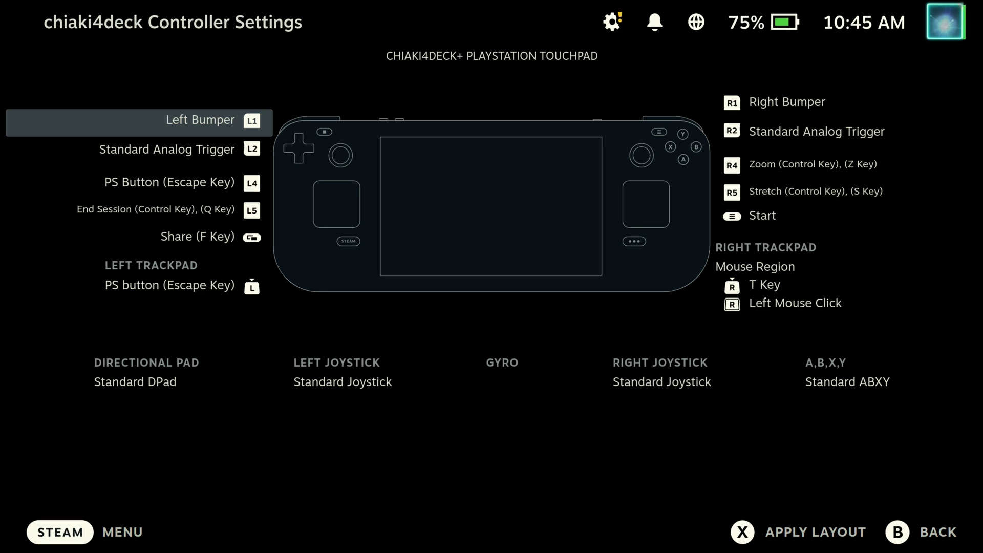
{"action": "key", "text": "Escape"}
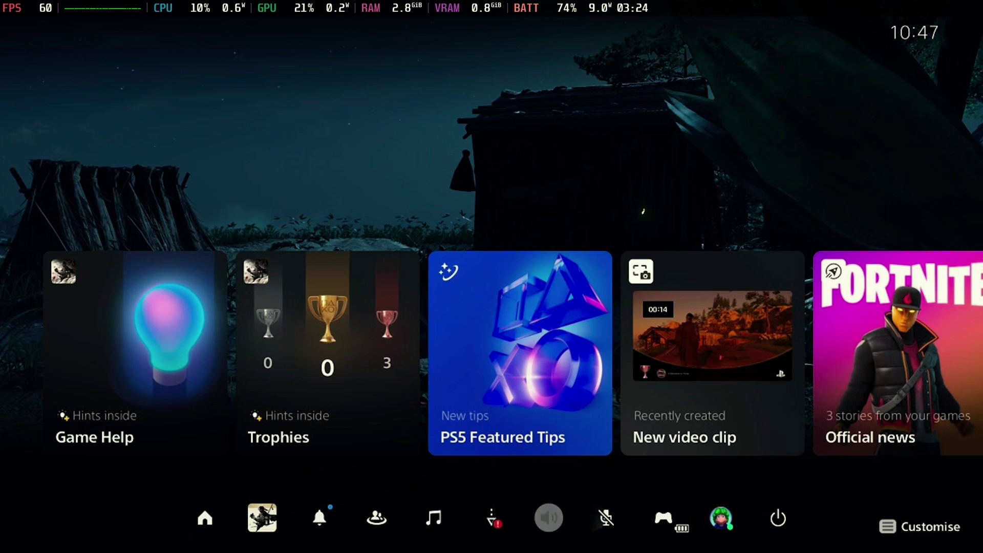
- Go to the PS5 Home screen, open the PlayStation Store, then return home
{"action": "key", "text": "Return"}
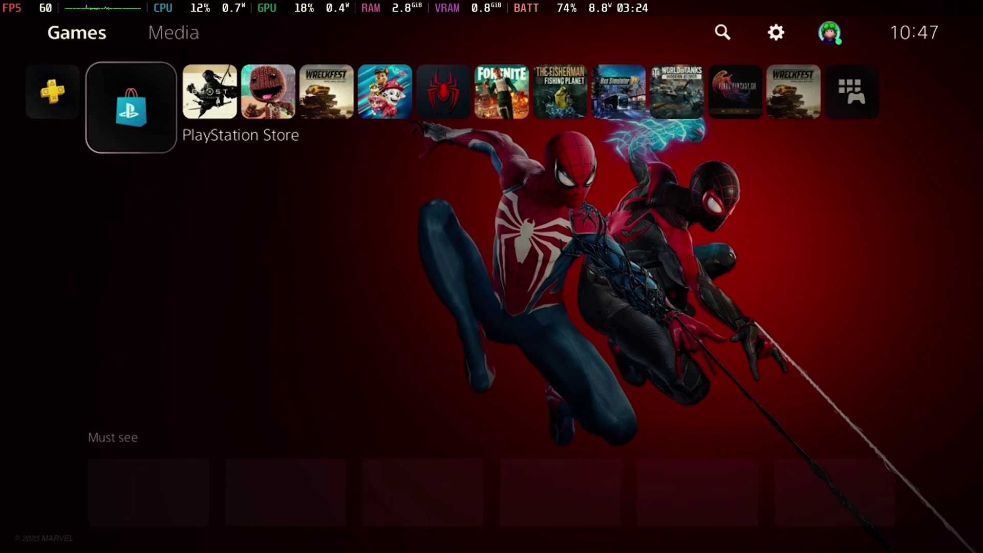
{"action": "key", "text": "Return"}
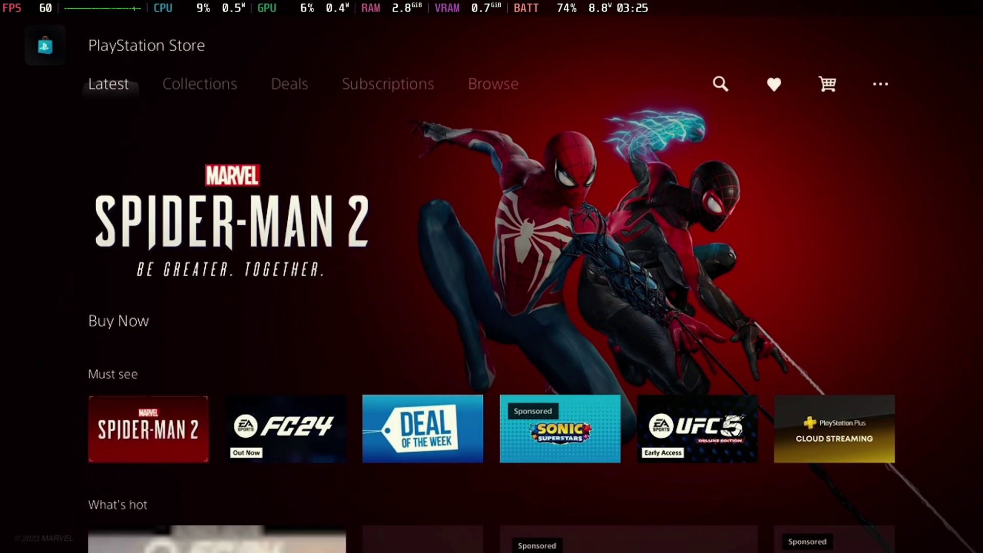
{"action": "key", "text": "Escape"}
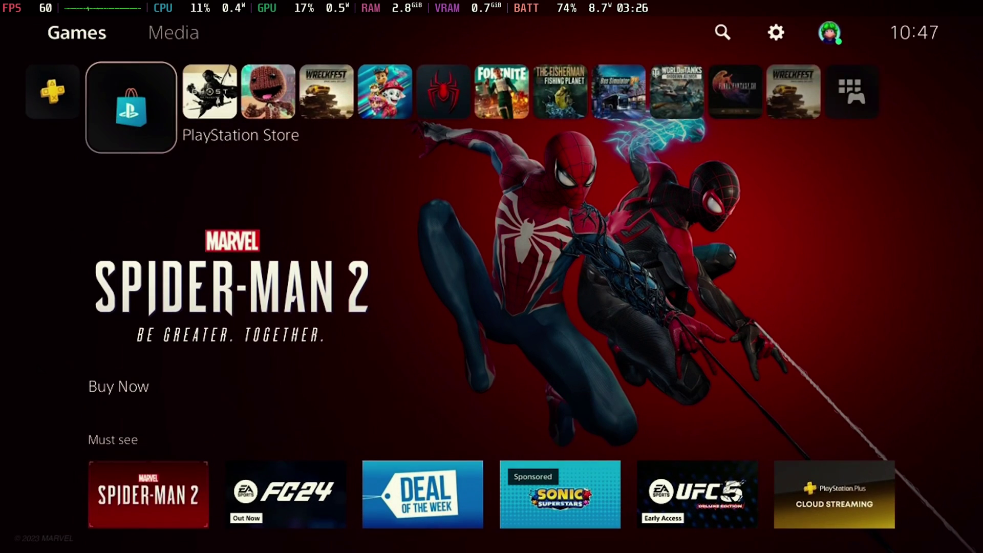